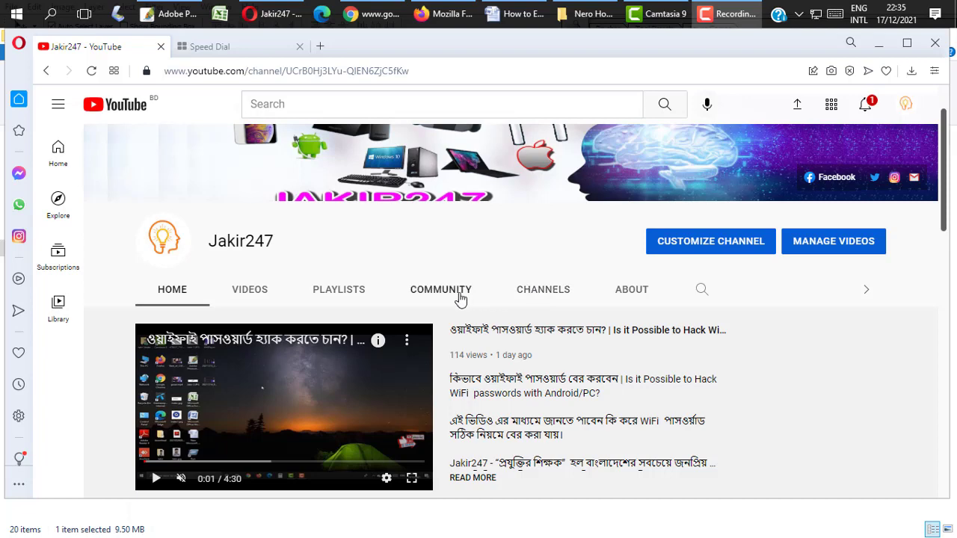
- Start a video upload and choose the video file in the Camtasia Studio subfolder "Edit birth certificate hand writing wrong name date 2021"
{"action": "scroll", "coordinate": [426, 288], "scroll_direction": "up", "scroll_amount": 1}
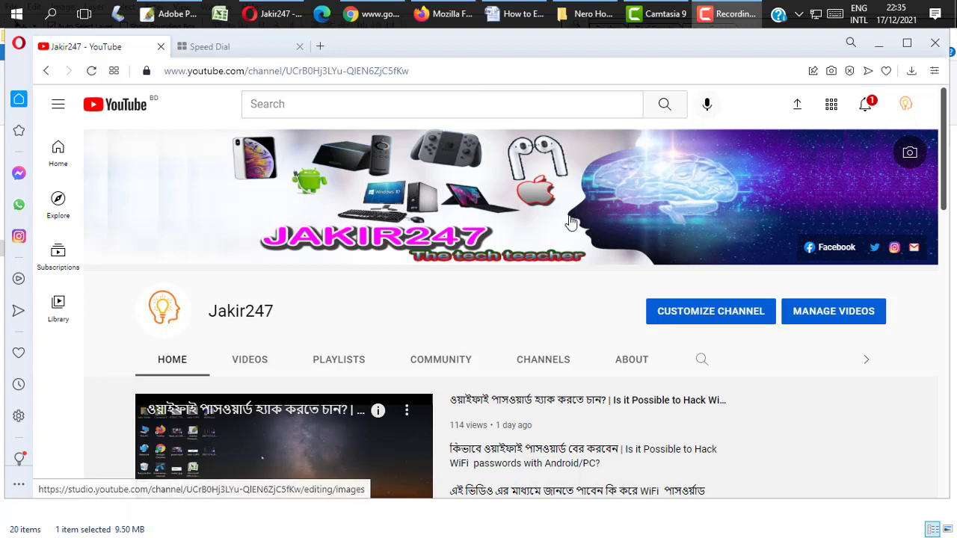
{"action": "left_click", "coordinate": [799, 106]}
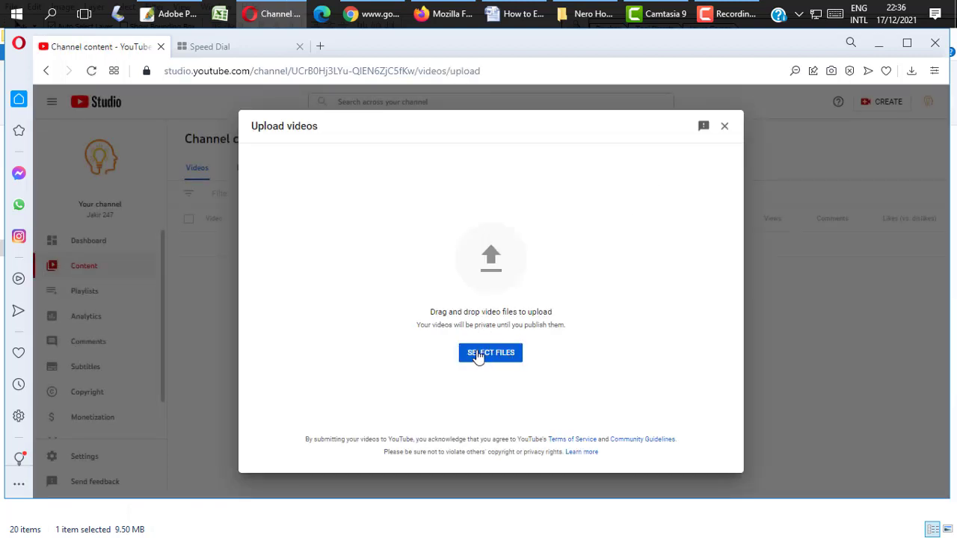
{"action": "left_click", "coordinate": [491, 353]}
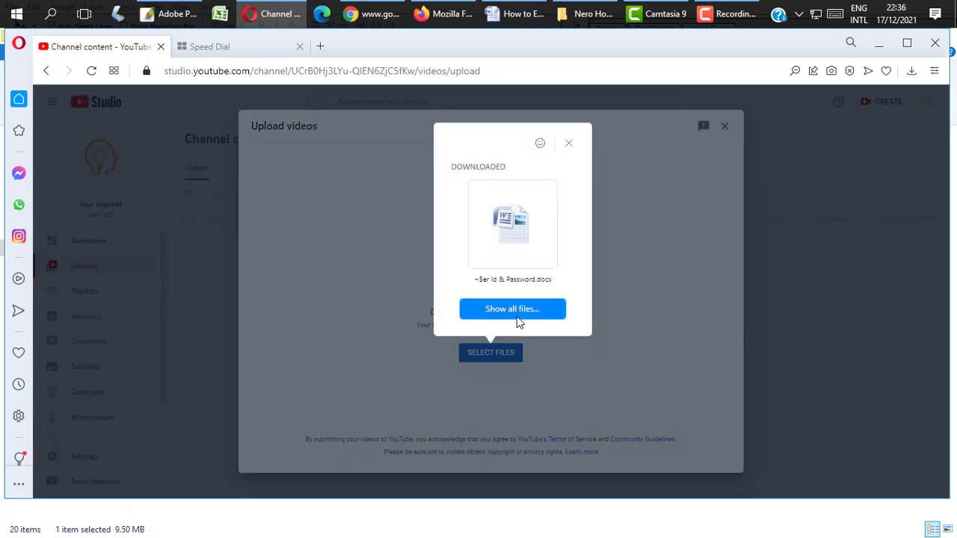
{"action": "double_click", "coordinate": [459, 193]}
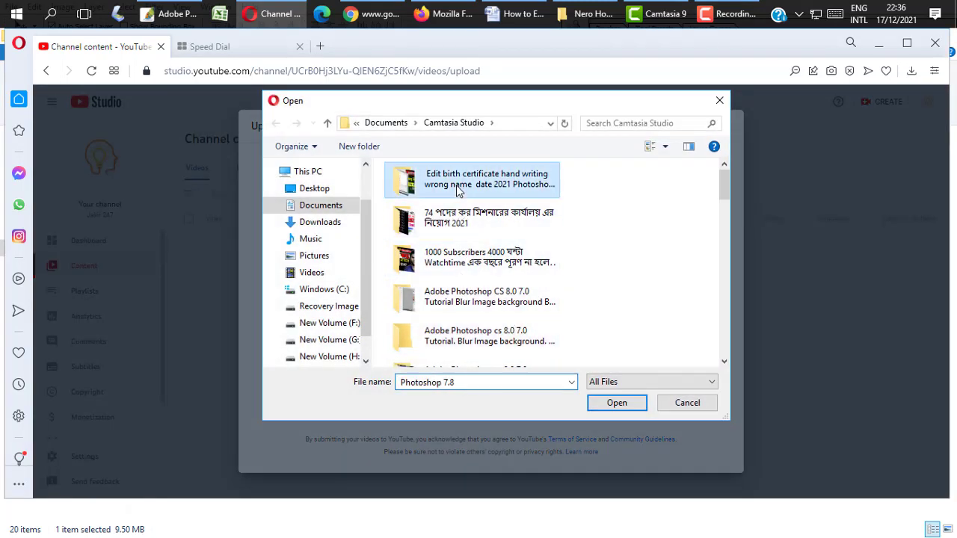
{"action": "left_click", "coordinate": [416, 250]}
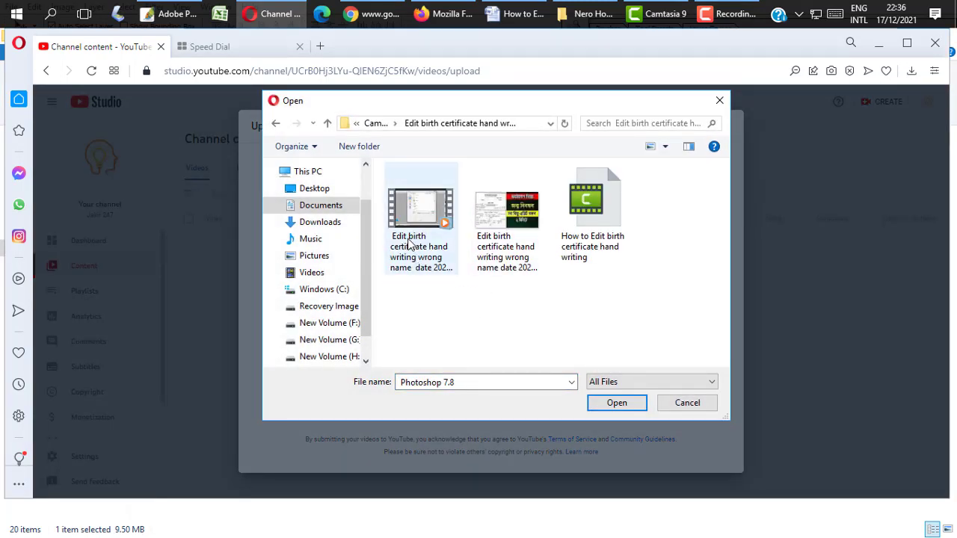
{"action": "left_click", "coordinate": [617, 404]}
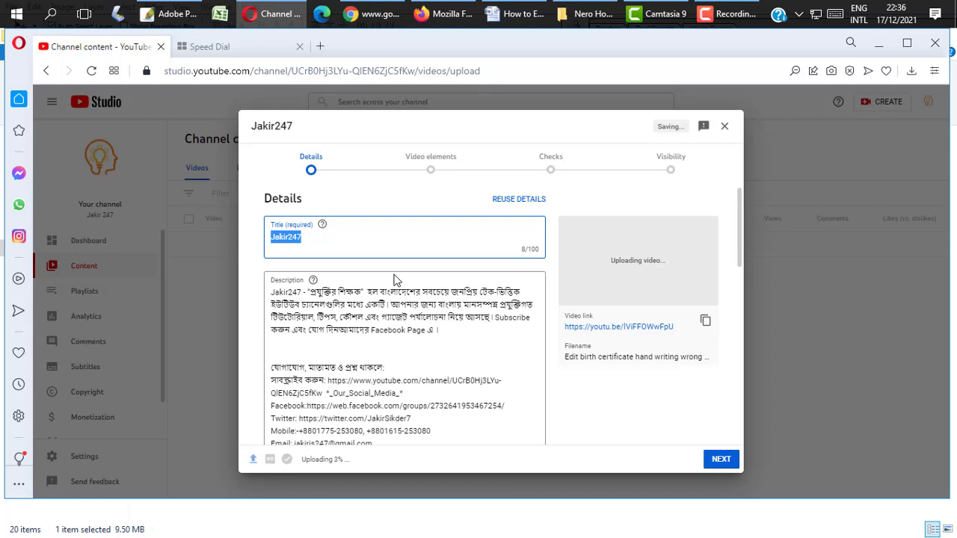
- Examine the upload's title, description, thumbnail, playlist and audience sections, and expand the additional options to examine the tags
{"action": "left_click", "coordinate": [317, 243]}
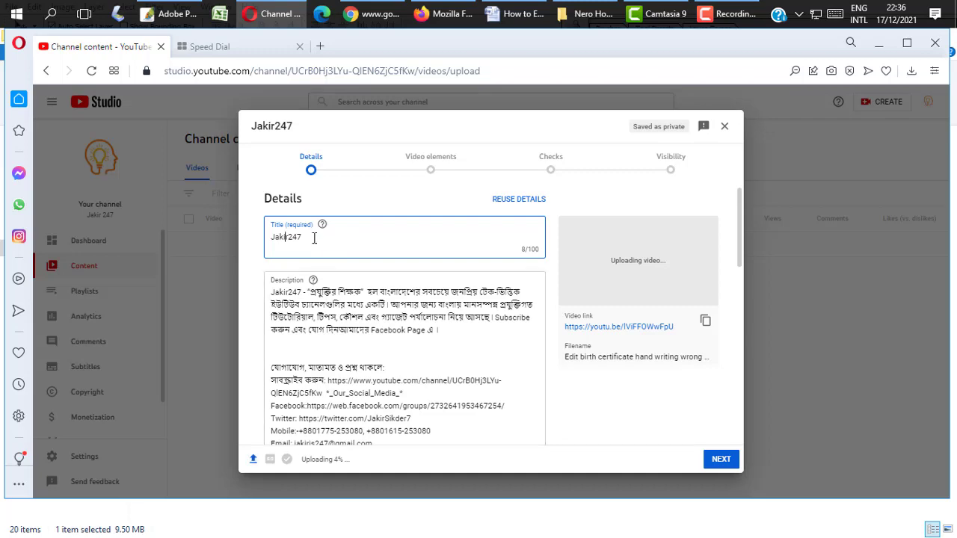
{"action": "scroll", "coordinate": [321, 282], "scroll_direction": "down", "scroll_amount": 5}
{"action": "scroll", "coordinate": [351, 299], "scroll_direction": "down", "scroll_amount": 2}
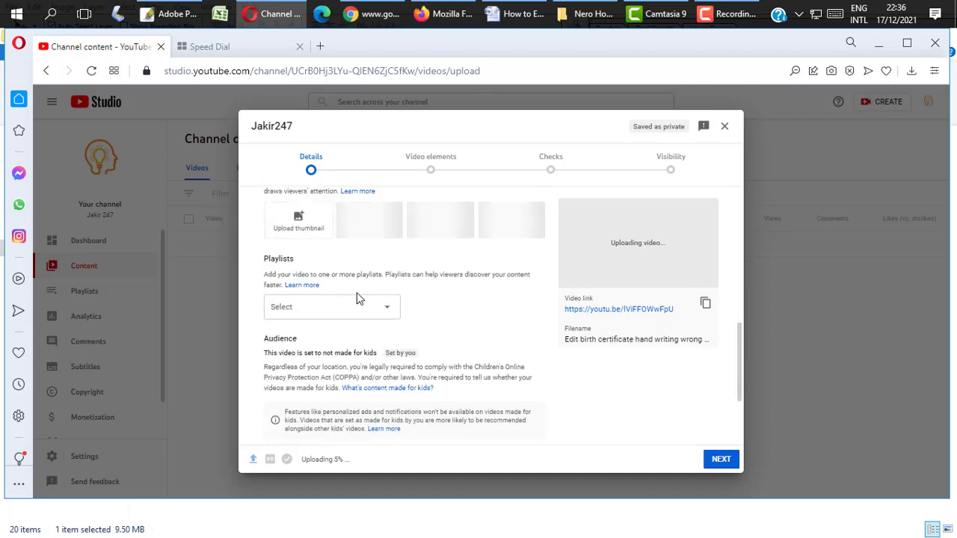
{"action": "scroll", "coordinate": [359, 299], "scroll_direction": "up", "scroll_amount": 5}
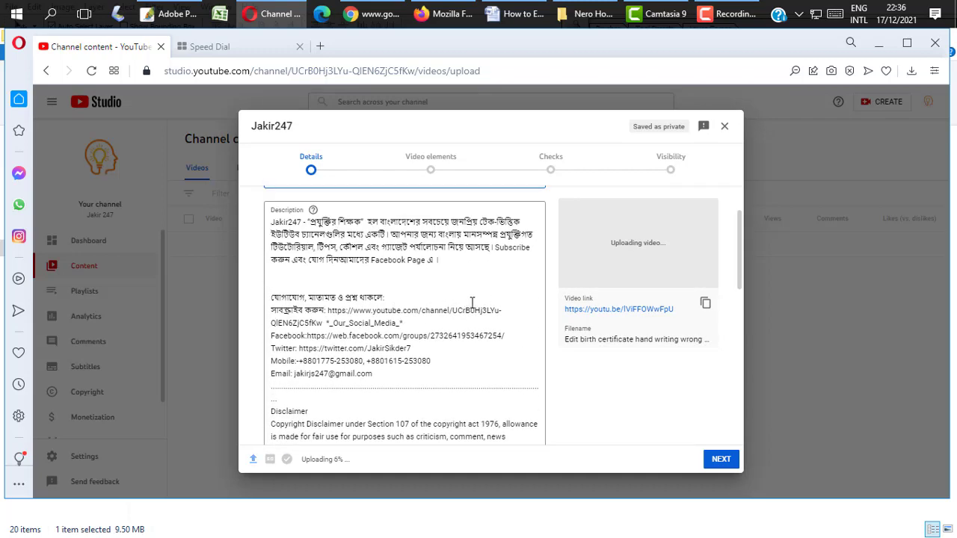
{"action": "scroll", "coordinate": [425, 312], "scroll_direction": "up", "scroll_amount": 2}
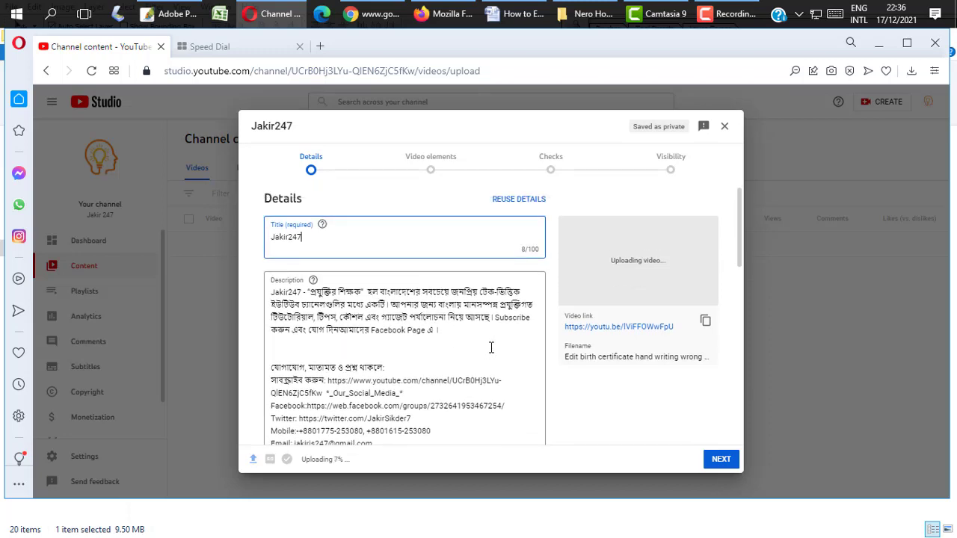
{"action": "scroll", "coordinate": [491, 347], "scroll_direction": "down", "scroll_amount": 2}
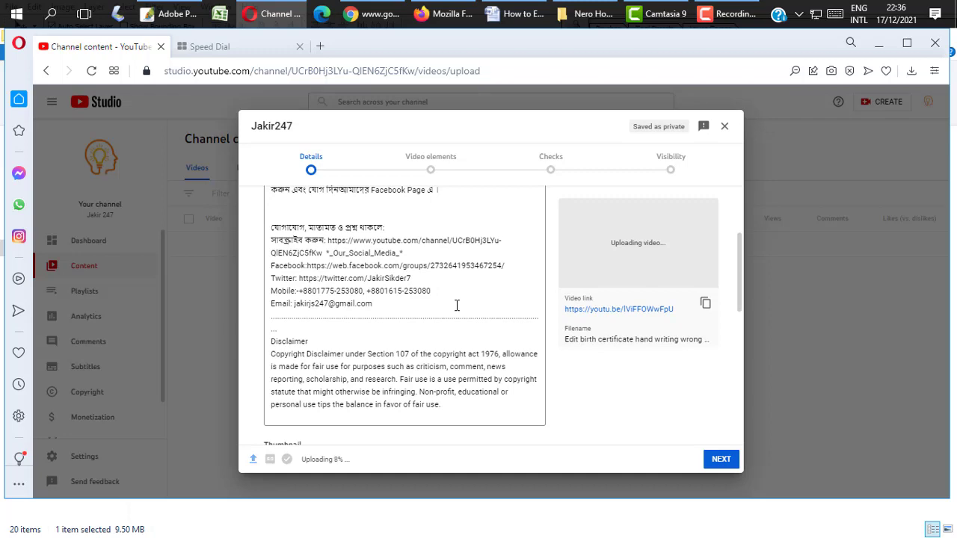
{"action": "scroll", "coordinate": [470, 311], "scroll_direction": "up", "scroll_amount": 2}
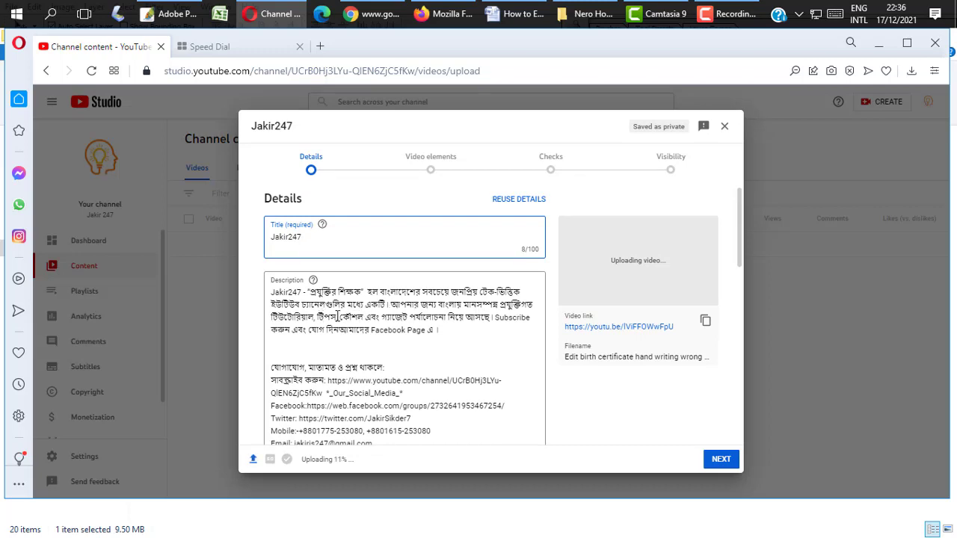
{"action": "scroll", "coordinate": [344, 336], "scroll_direction": "down", "scroll_amount": 6}
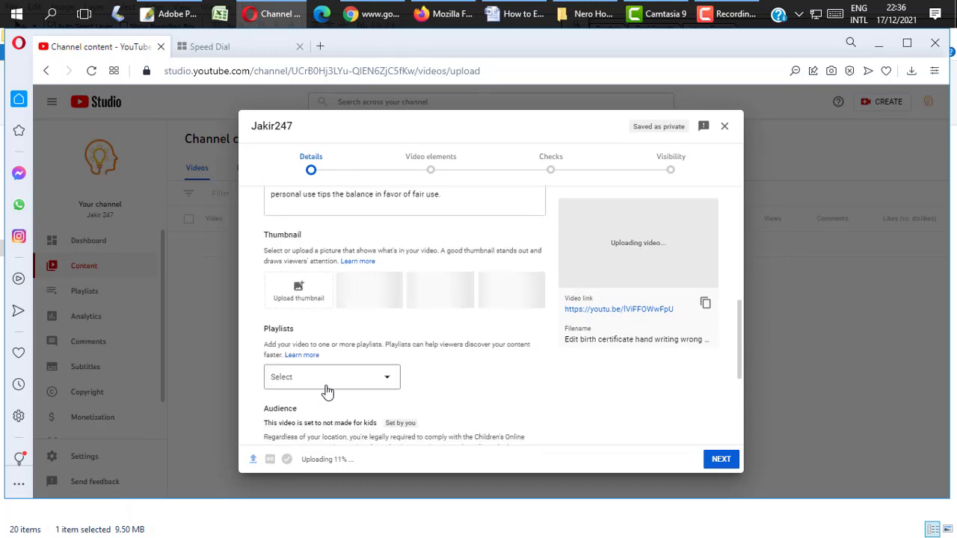
{"action": "scroll", "coordinate": [326, 388], "scroll_direction": "down", "scroll_amount": 3}
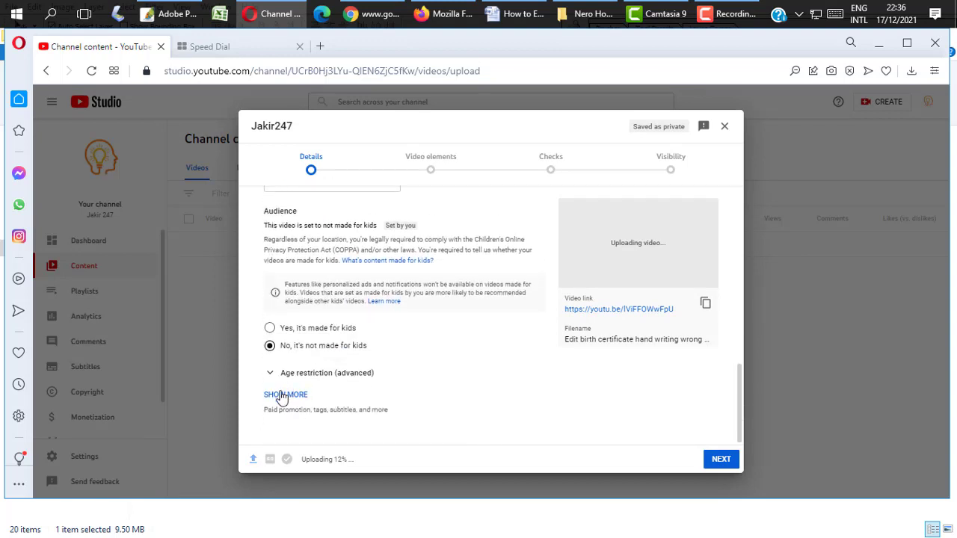
{"action": "left_click", "coordinate": [284, 395]}
{"action": "scroll", "coordinate": [316, 399], "scroll_direction": "down", "scroll_amount": 4}
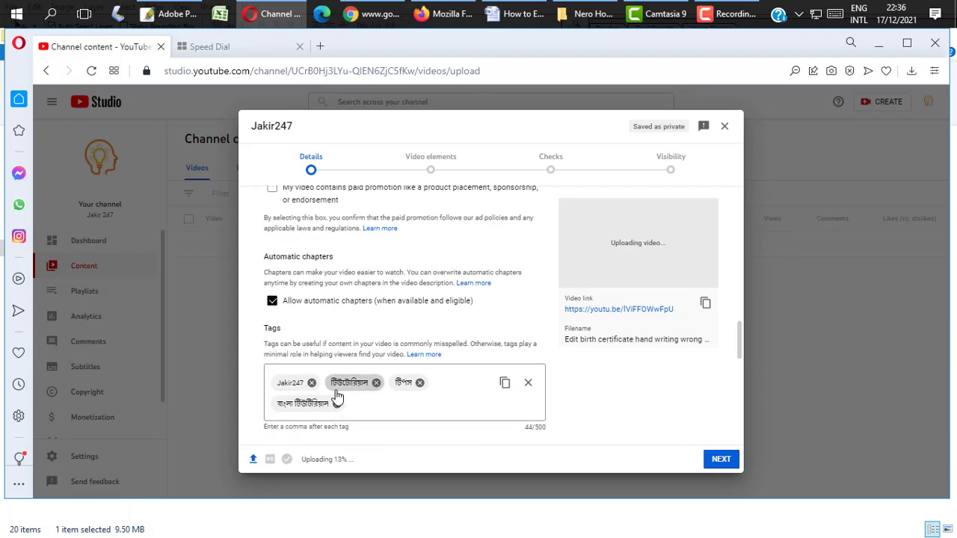
{"action": "scroll", "coordinate": [411, 393], "scroll_direction": "up", "scroll_amount": 3}
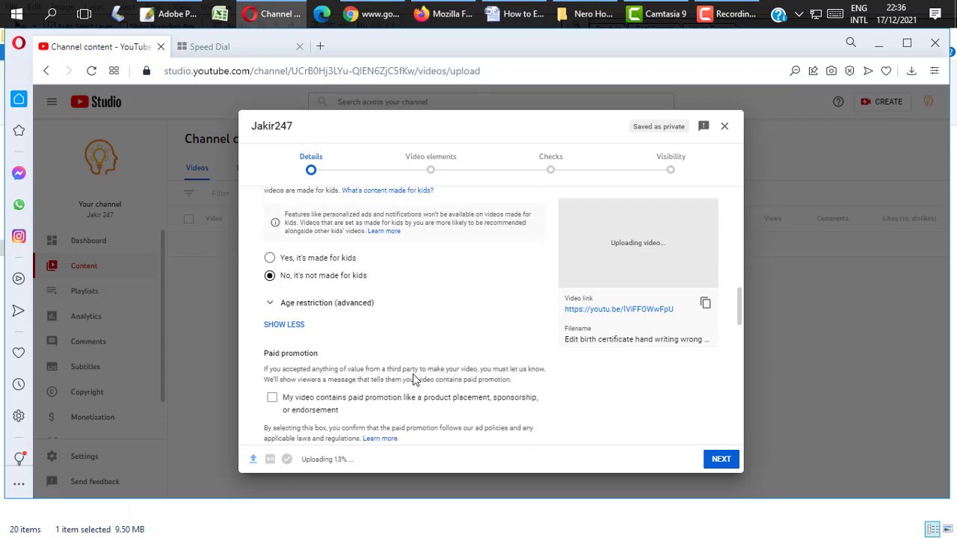
{"action": "scroll", "coordinate": [412, 369], "scroll_direction": "up", "scroll_amount": 8}
{"action": "scroll", "coordinate": [392, 353], "scroll_direction": "up", "scroll_amount": 2}
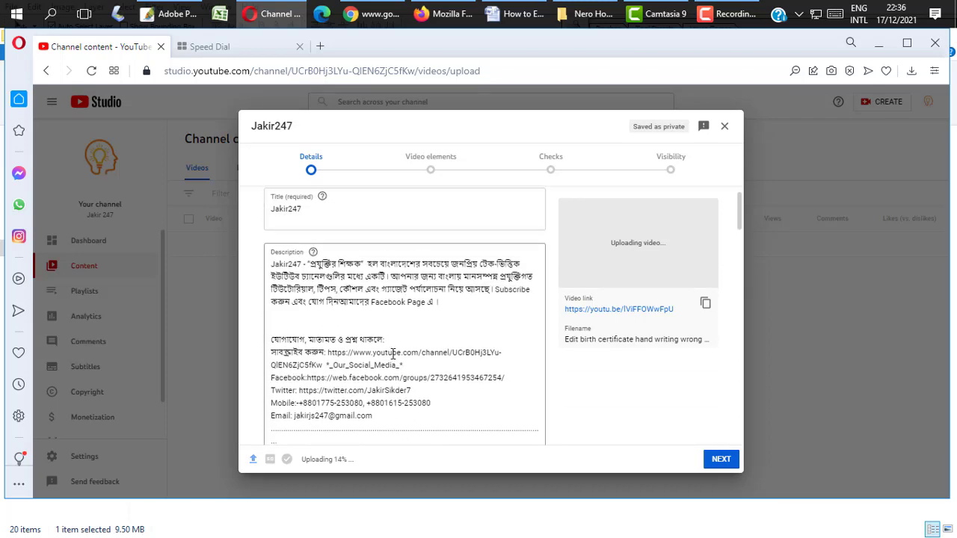
{"action": "scroll", "coordinate": [392, 354], "scroll_direction": "up", "scroll_amount": 1}
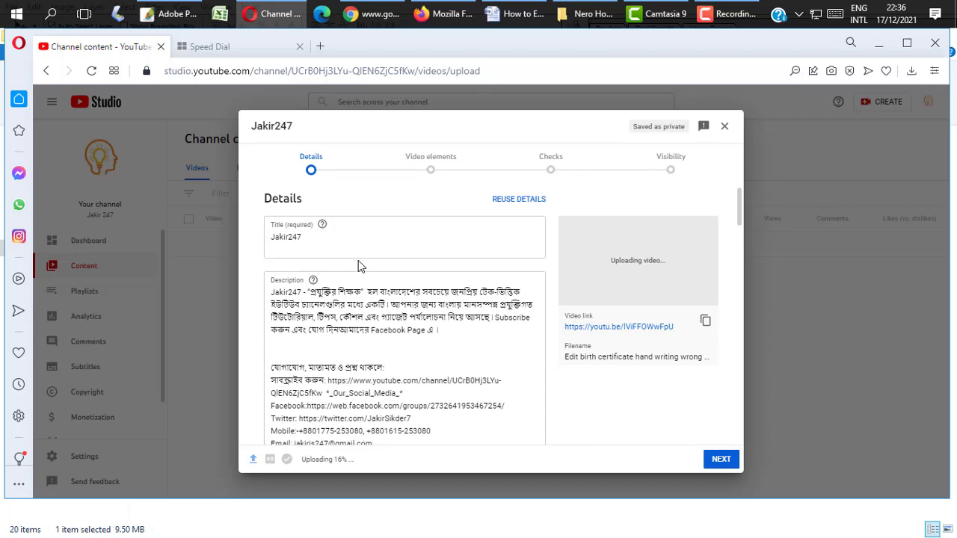
- Switch to the Word document and copy the heading from "Edit birth certificate" through the small Bangla line below it
{"action": "left_click", "coordinate": [516, 13]}
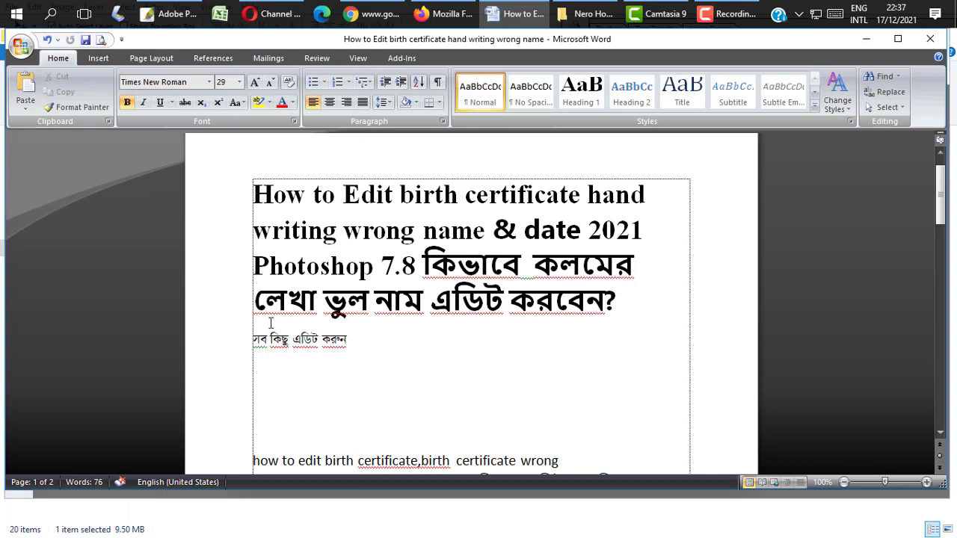
{"action": "left_click", "coordinate": [254, 344], "text": "shift"}
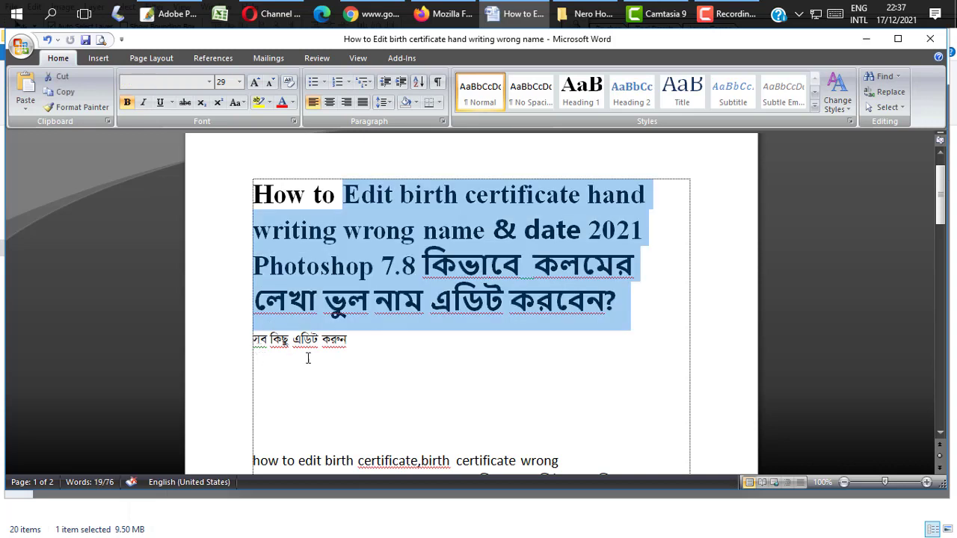
{"action": "left_click", "coordinate": [367, 376], "text": "shift"}
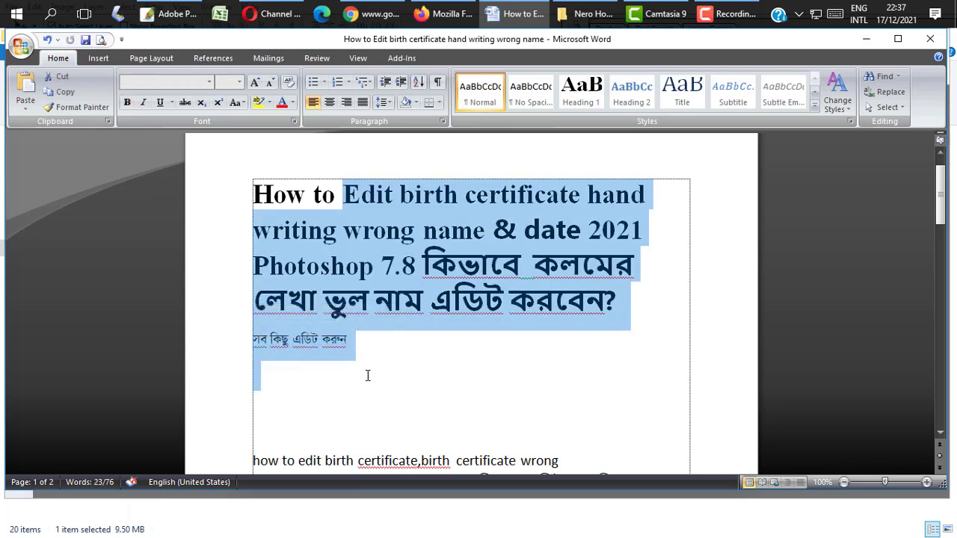
{"action": "right_click", "coordinate": [411, 354]}
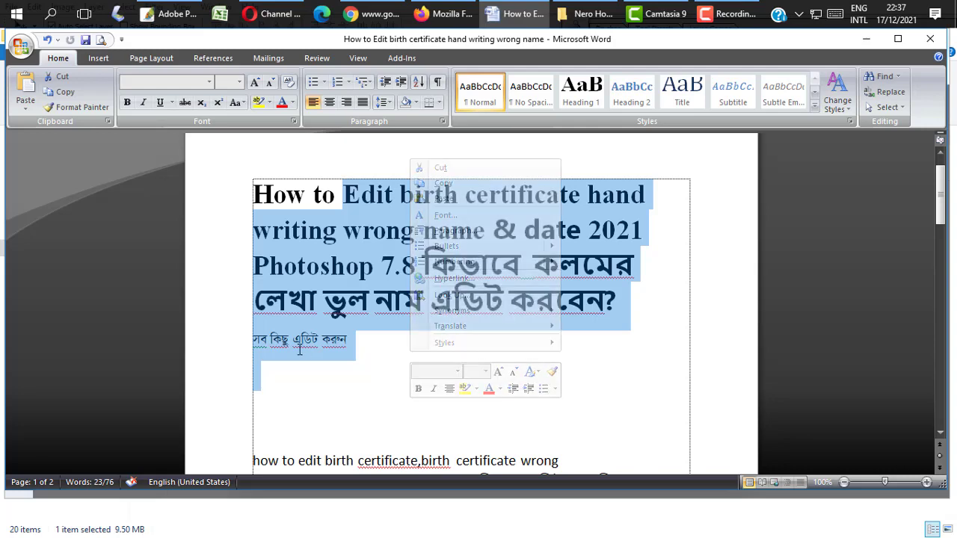
{"action": "left_click", "coordinate": [340, 231], "text": "shift"}
{"action": "left_click", "coordinate": [347, 340], "text": "shift"}
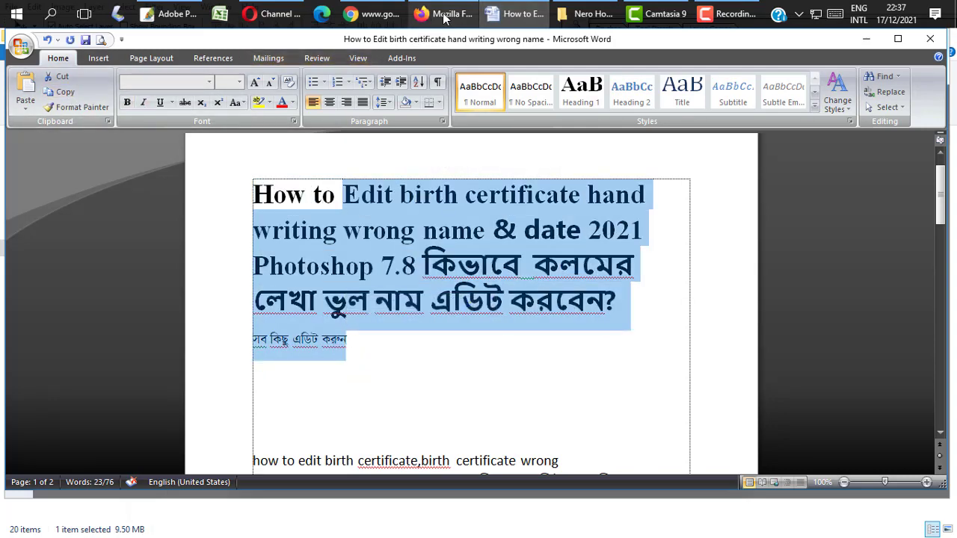
- Return to YouTube Studio in Opera and replace the video title with the copied text beginning "Edit birth certificate hand writing wrong name & date 2021"
{"action": "left_click", "coordinate": [273, 13]}
{"action": "key", "text": "shift+Left"}
{"action": "key", "text": "shift+Left"}
{"action": "key", "text": "shift+Left"}
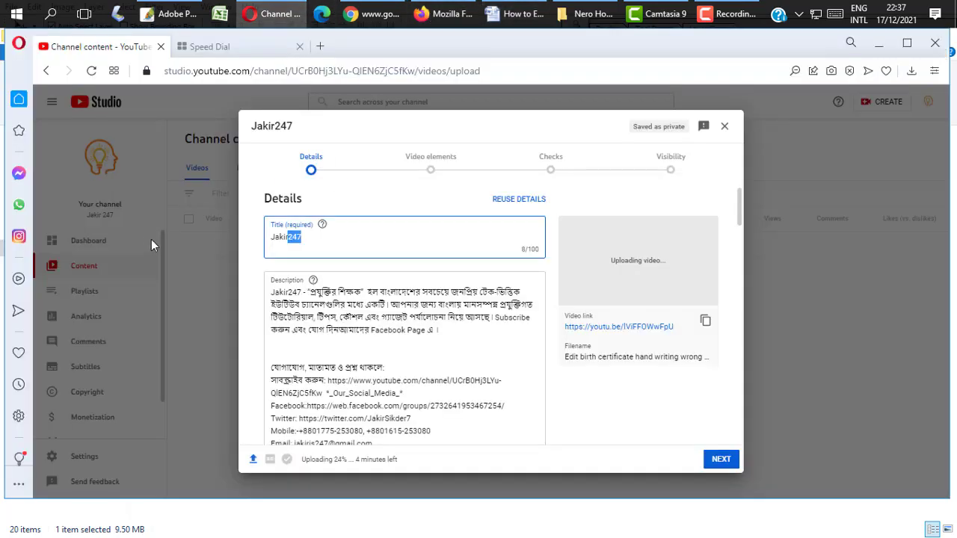
{"action": "key", "text": "shift+Left"}
{"action": "key", "text": "shift+Left"}
{"action": "key", "text": "shift+Left"}
{"action": "key", "text": "shift+Left"}
{"action": "key", "text": "shift+Left"}
{"action": "key", "text": "BackSpace"}
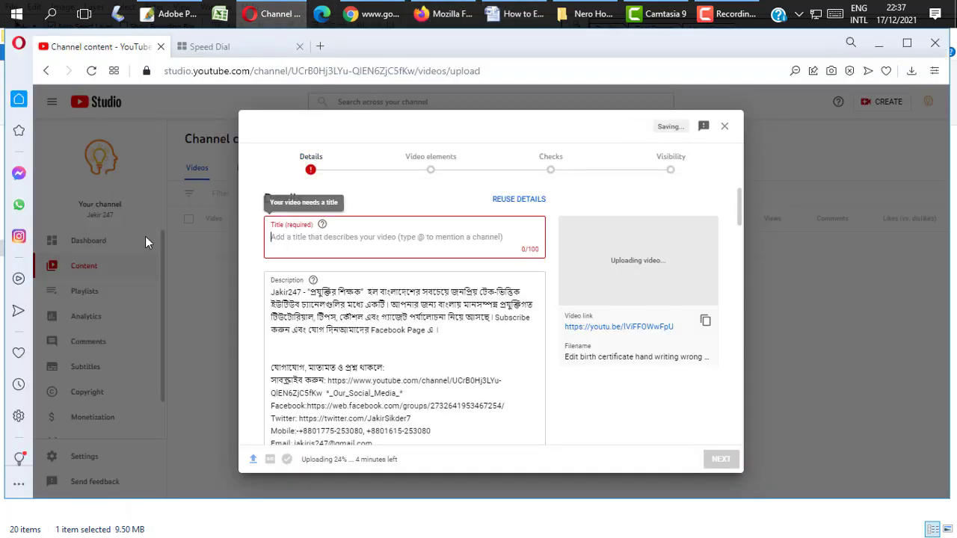
{"action": "type", "text": "Edit birth certificate hand writing wrong name & date 2021 Photoshop 7.8 কিভাবে কলমের লেখা ভুল নাম এডিট করবেন?me wKQz GwWU Kiæb"}
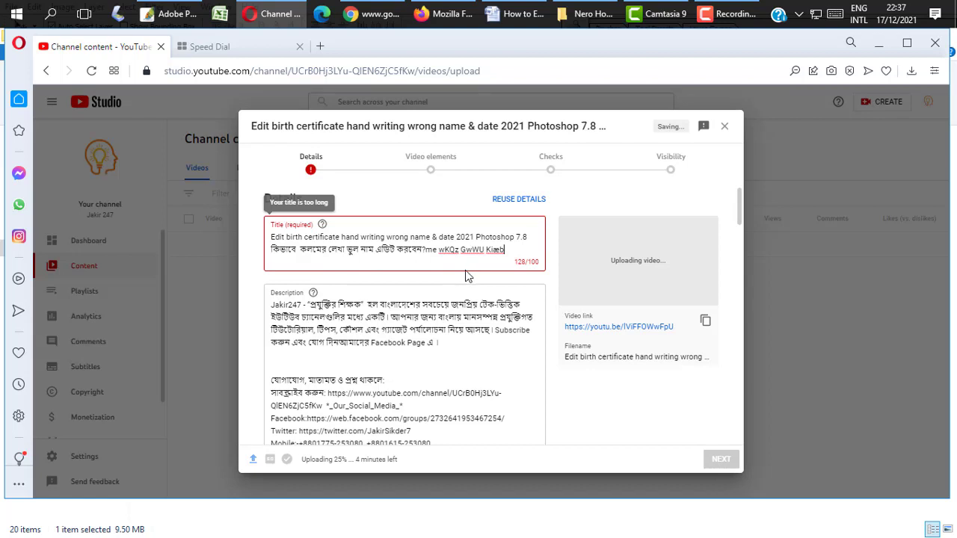
- Delete the garbled text "me wKQz GwWU Kiæb" after "করবেন?" at the end of the video title
{"action": "key", "text": "shift+Left"}
{"action": "key", "text": "shift+Left"}
{"action": "key", "text": "shift+Left"}
{"action": "key", "text": "shift+Left"}
{"action": "key", "text": "shift+Left"}
{"action": "key", "text": "shift+Left"}
{"action": "key", "text": "shift+Left"}
{"action": "key", "text": "shift+Left"}
{"action": "key", "text": "shift+Left"}
{"action": "key", "text": "shift+Left"}
{"action": "key", "text": "shift+Left"}
{"action": "key", "text": "shift+Left"}
{"action": "key", "text": "shift+Left"}
{"action": "key", "text": "shift+Left"}
{"action": "key", "text": "shift+Left"}
{"action": "key", "text": "shift+Left"}
{"action": "key", "text": "shift+Left"}
{"action": "key", "text": "BackSpace"}
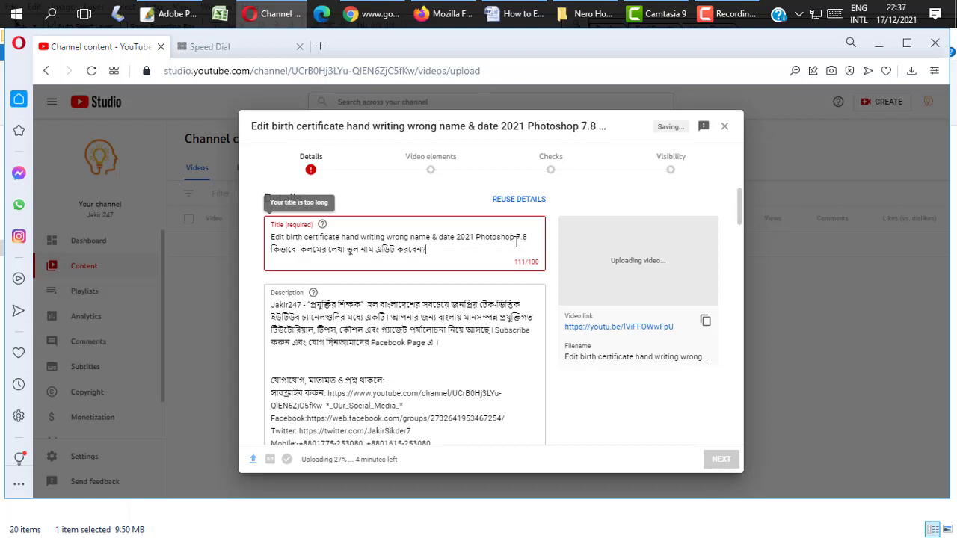
- Shorten the video title by removing "7.8", the "&" sign and the word "কিভাবে"
{"action": "left_click_drag", "start_coordinate": [529, 239], "coordinate": [517, 242]}
{"action": "key", "text": "BackSpace"}
{"action": "left_click", "coordinate": [434, 235]}
{"action": "key", "text": "BackSpace"}
{"action": "key", "text": "BackSpace"}
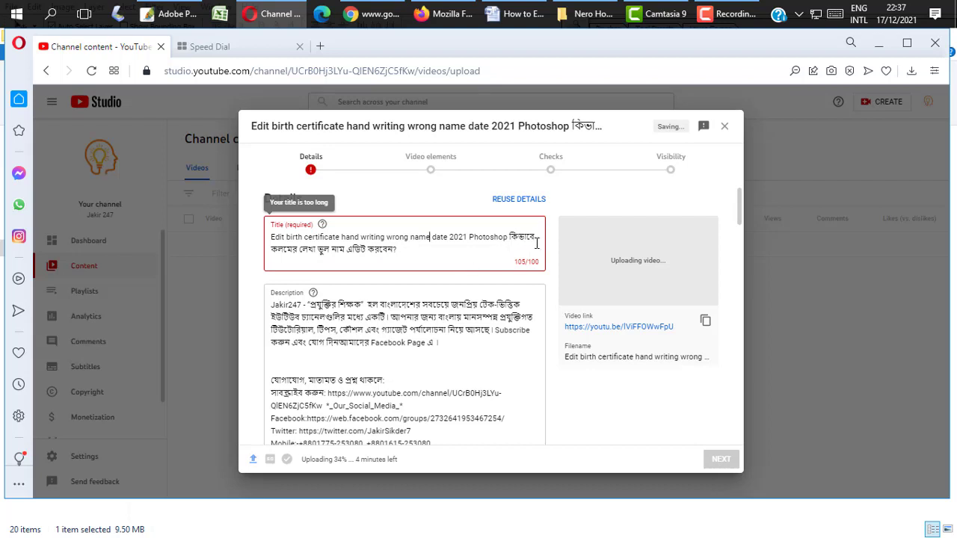
{"action": "left_click_drag", "start_coordinate": [535, 238], "coordinate": [510, 237]}
{"action": "key", "text": "BackSpace"}
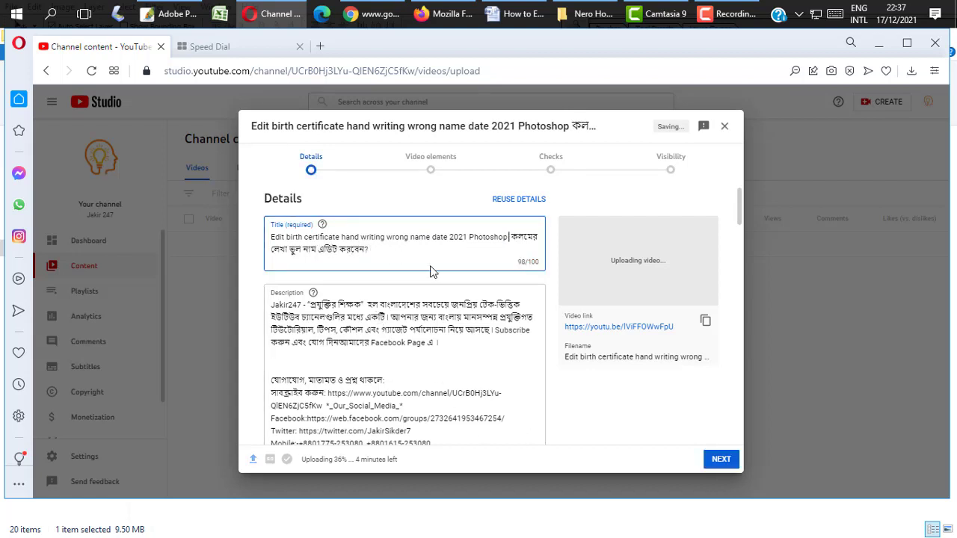
{"action": "left_click", "coordinate": [432, 271]}
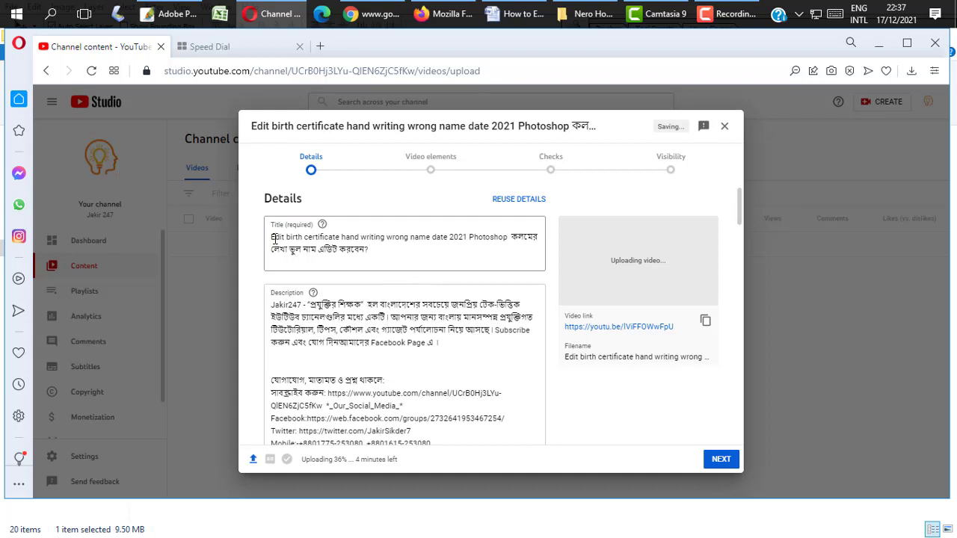
- Copy the complete video title and paste it on a new line at the beginning of the description
{"action": "left_click_drag", "start_coordinate": [273, 239], "coordinate": [373, 249]}
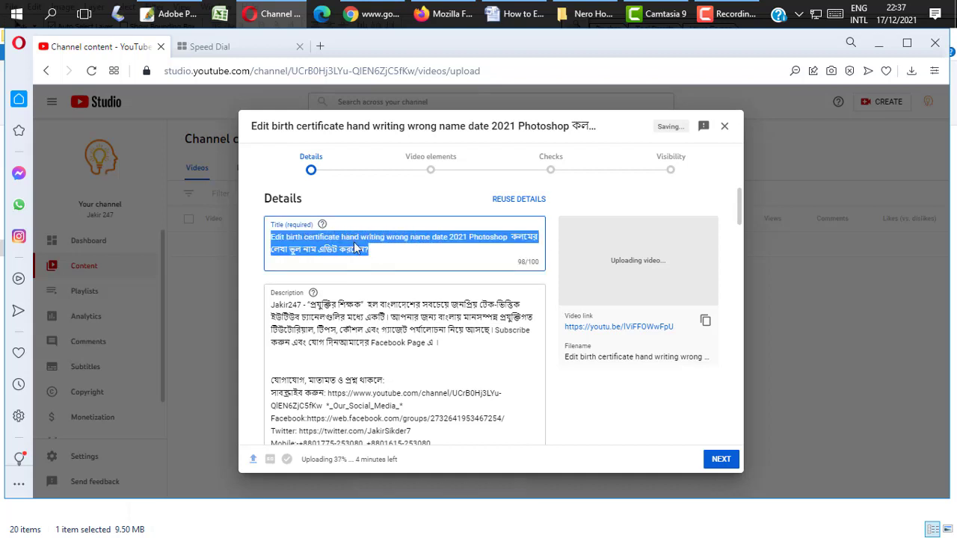
{"action": "right_click", "coordinate": [352, 245]}
{"action": "left_click", "coordinate": [386, 269]}
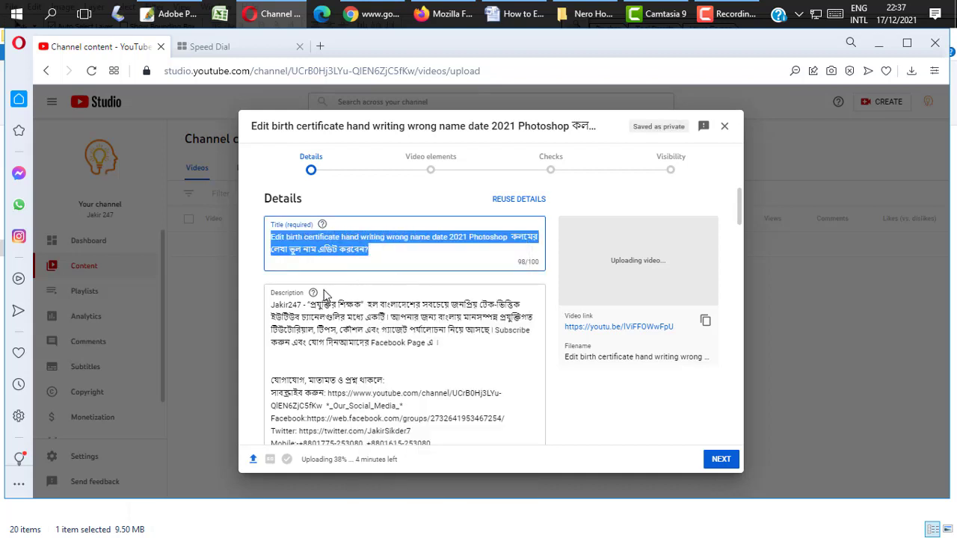
{"action": "left_click", "coordinate": [272, 309]}
{"action": "key", "text": "Return"}
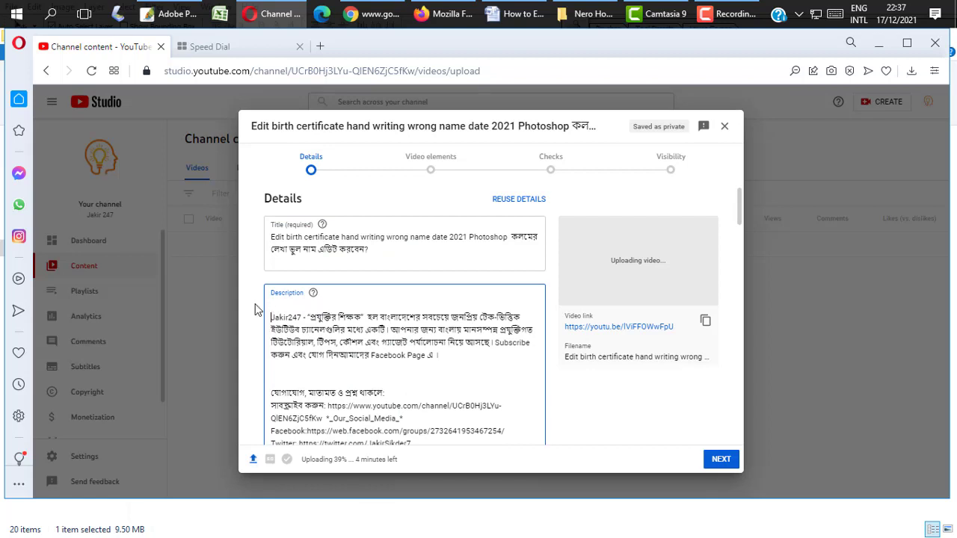
{"action": "right_click", "coordinate": [277, 305]}
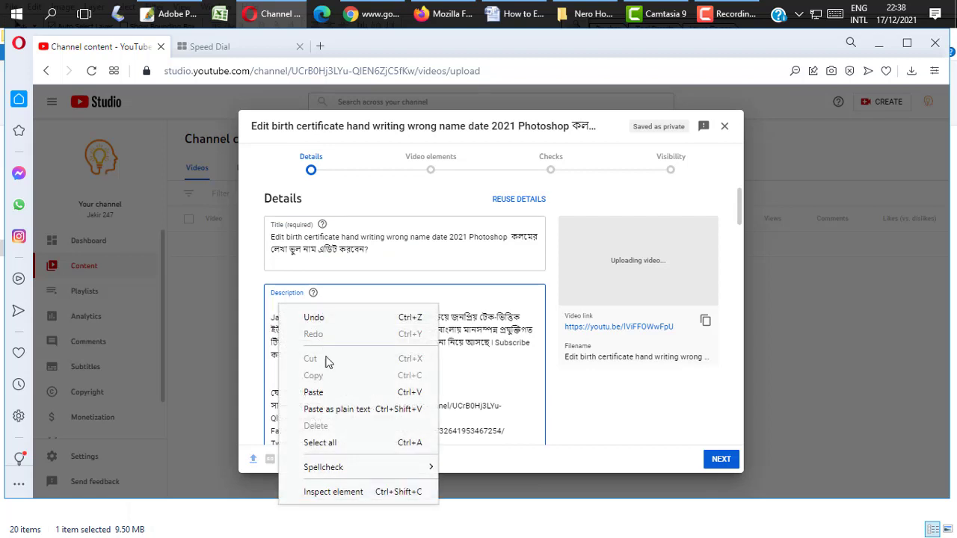
{"action": "left_click", "coordinate": [314, 393]}
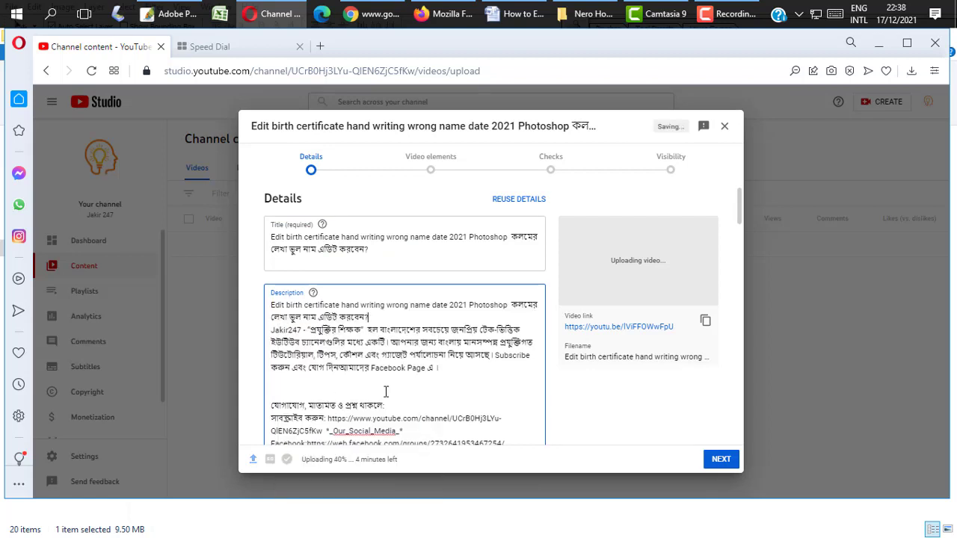
- Add this description paragraph below the title: "এই ভিডিও এর মাধ্যমে আপনারা শিখতে পারবেন কি করে ফটোসপ দিয়ে হাতে কলমে লেখা ঠিক রেখে নাম ও তারিখ পরিবর্তন করবেন।"
{"action": "key", "text": "Return"}
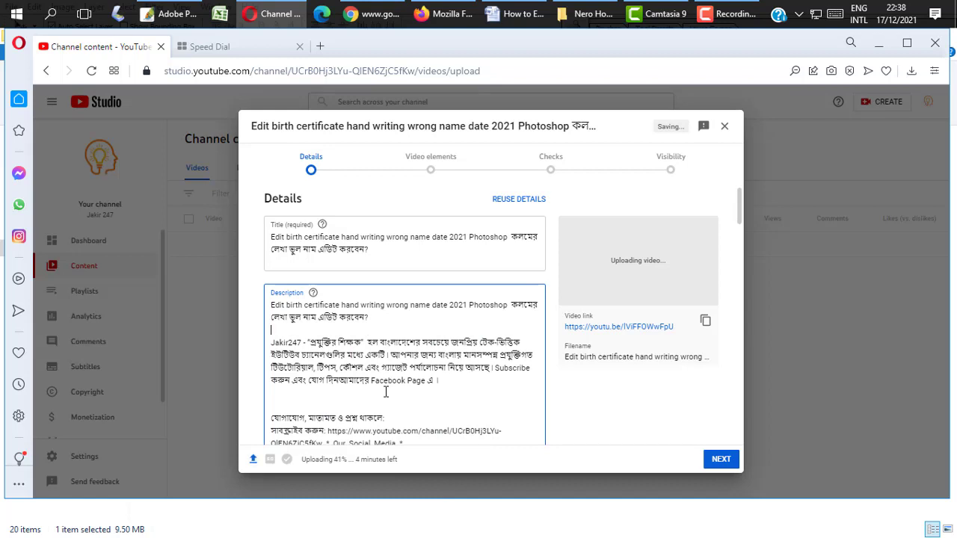
{"action": "key", "text": "Return"}
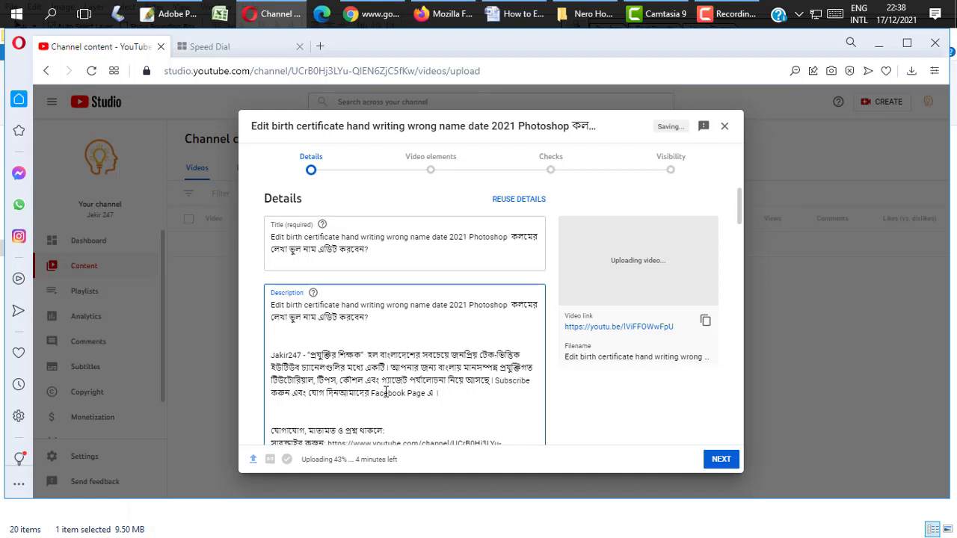
{"action": "type", "text": "এই ভিডিও এর মাধ্যমে আপনারা"}
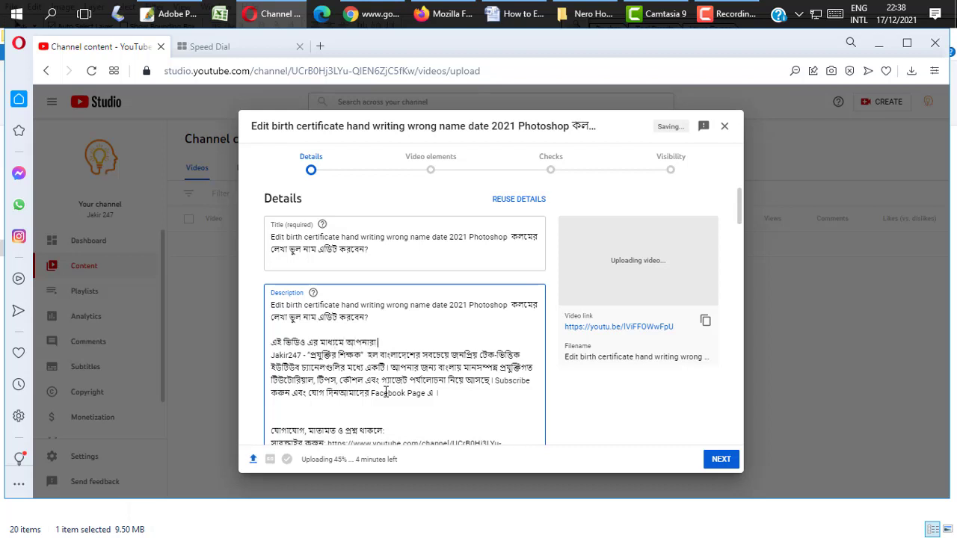
{"action": "type", "text": " শিখেছেতে"}
{"action": "type", "text": "কি করে"}
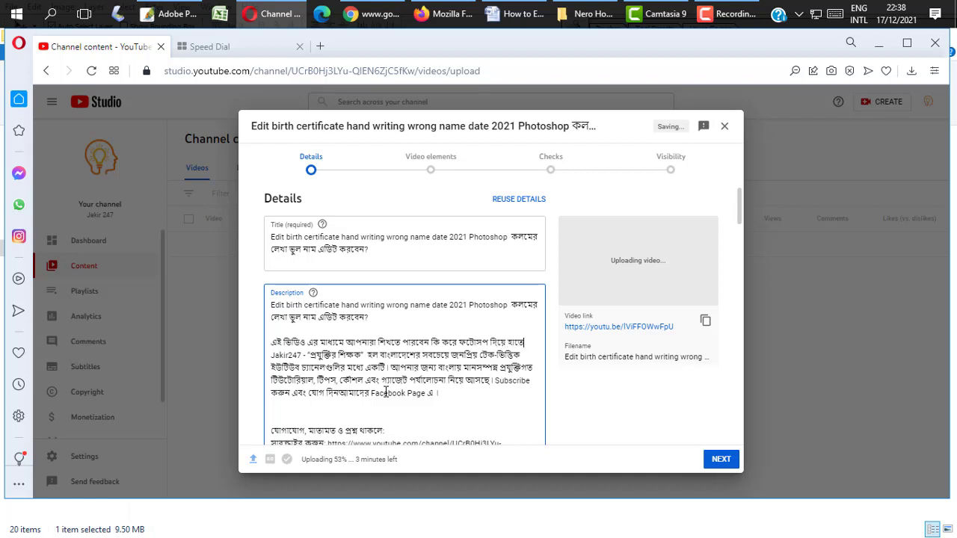
{"action": "type", "text": "মে"}
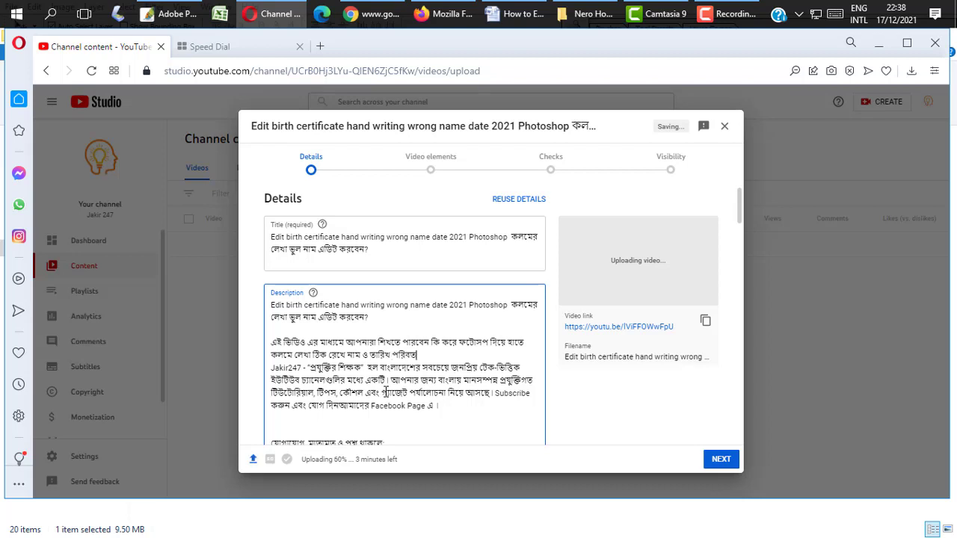
{"action": "key", "text": "Delete"}
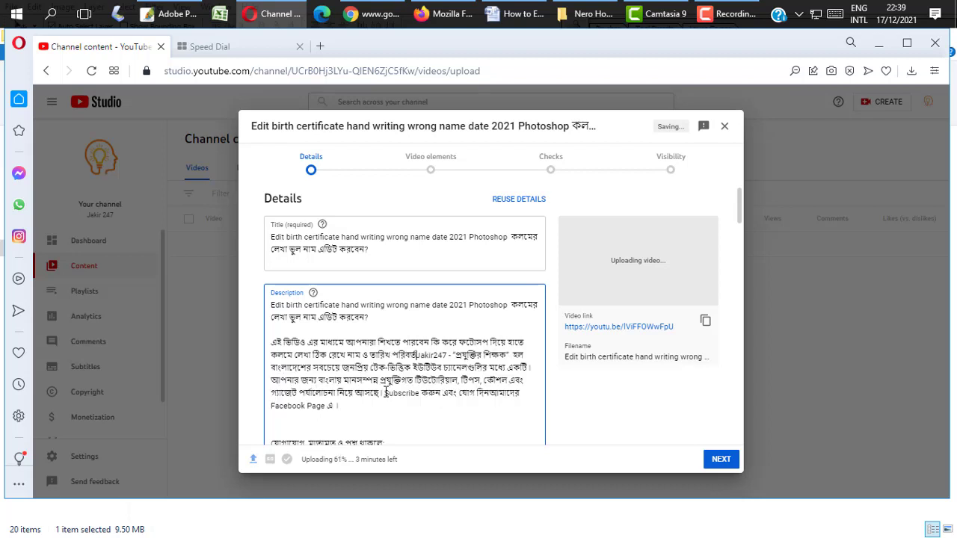
{"action": "type", "text": "ন ক"}
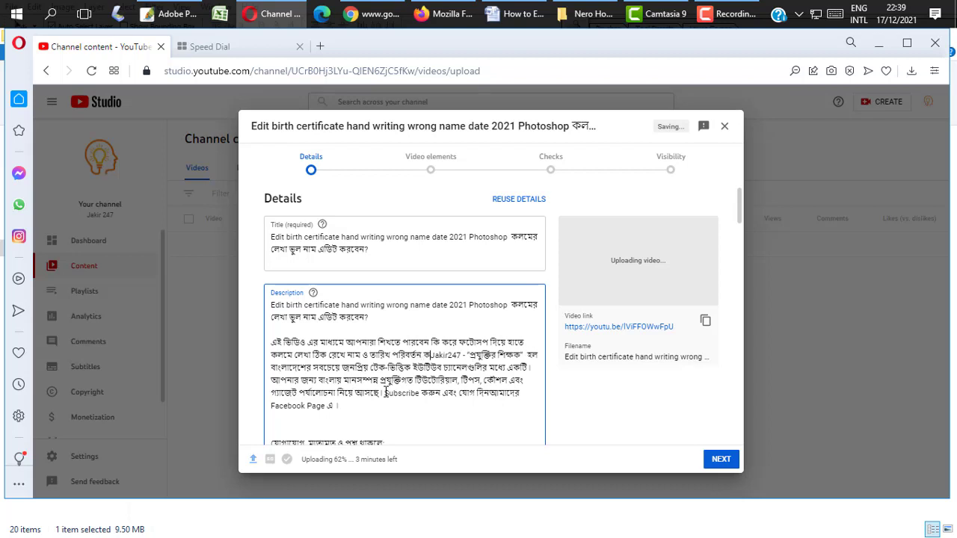
{"action": "type", "text": "রবেন"}
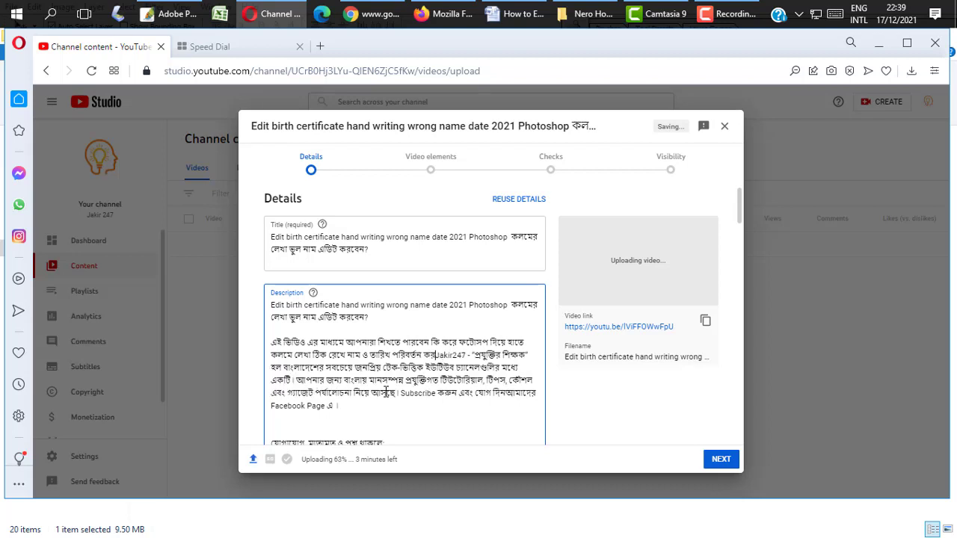
{"action": "type", "text": "।"}
{"action": "key", "text": "Return"}
{"action": "key", "text": "Return"}
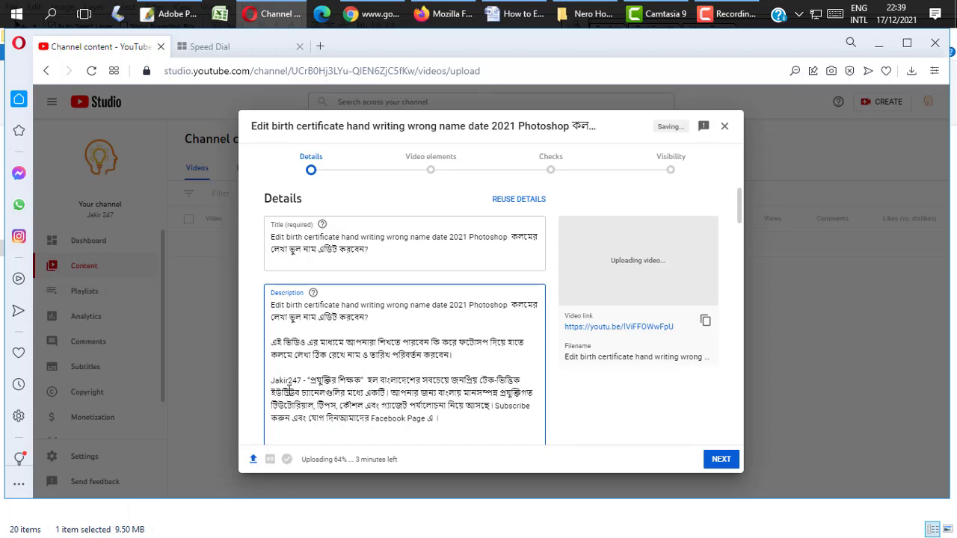
- Shorten the dotted separator above the Disclaimer to a single line and insert blank space between it and the e-mail line
{"action": "scroll", "coordinate": [290, 385], "scroll_direction": "down", "scroll_amount": 2}
{"action": "scroll", "coordinate": [336, 278], "scroll_direction": "up", "scroll_amount": 1}
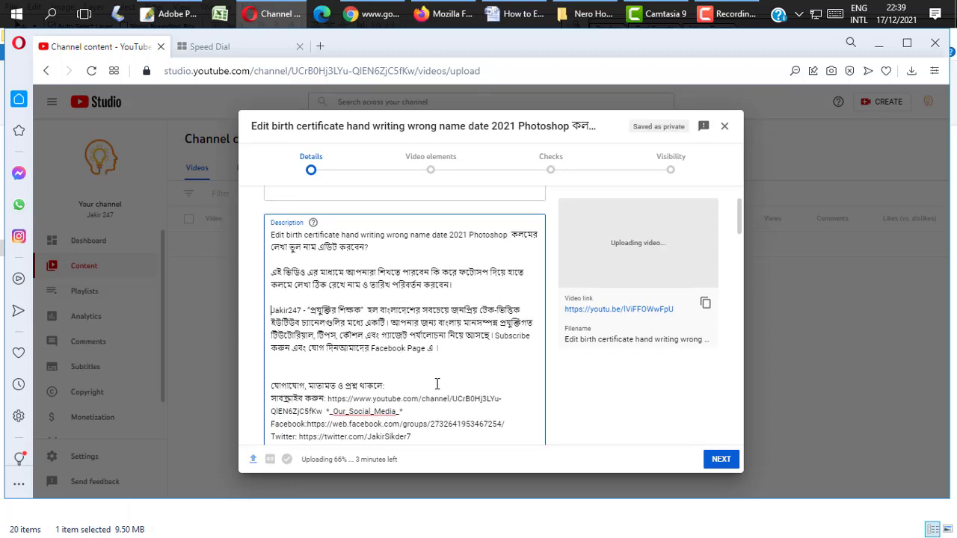
{"action": "scroll", "coordinate": [438, 384], "scroll_direction": "down", "scroll_amount": 2}
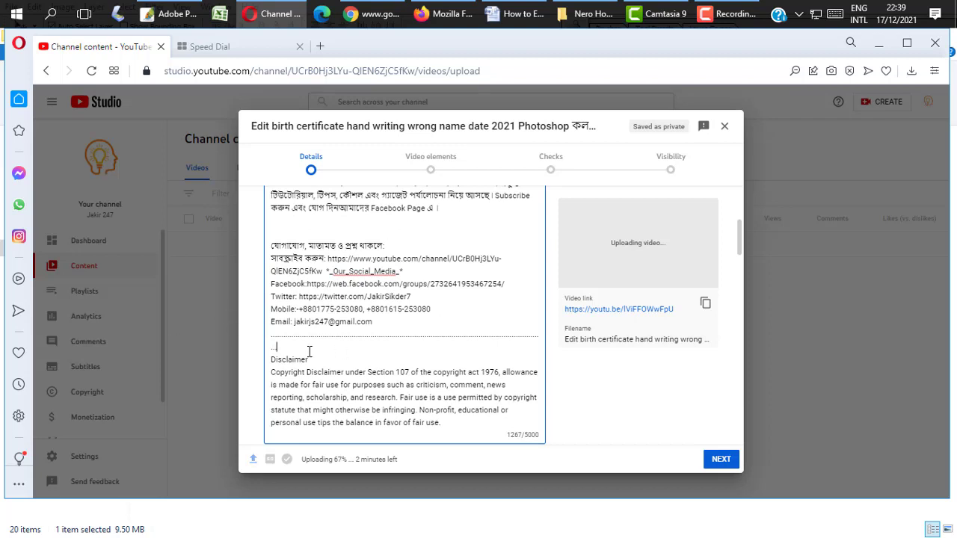
{"action": "left_click_drag", "start_coordinate": [334, 335], "coordinate": [340, 334]}
{"action": "key", "text": "BackSpace"}
{"action": "key", "text": "BackSpace"}
{"action": "key", "text": "BackSpace"}
{"action": "key", "text": "BackSpace"}
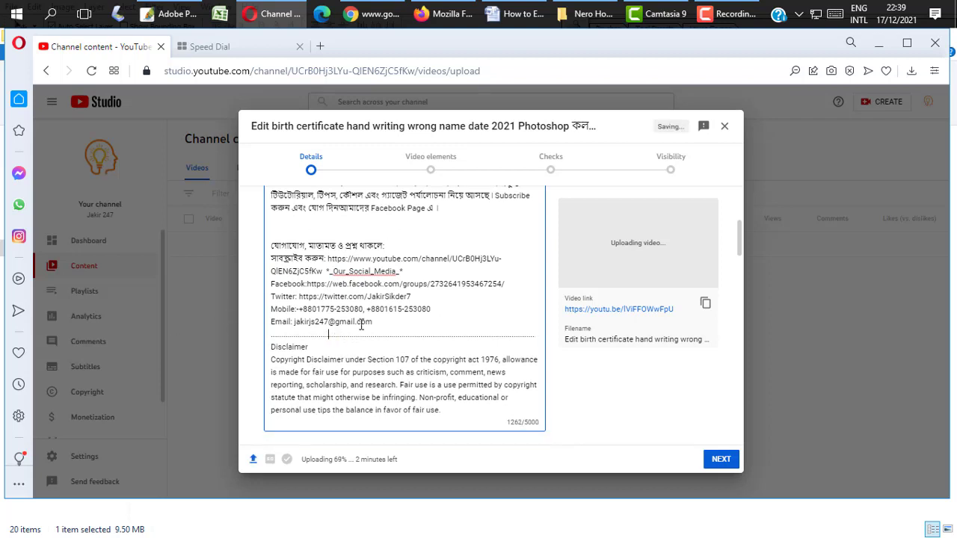
{"action": "scroll", "coordinate": [390, 321], "scroll_direction": "up", "scroll_amount": 4}
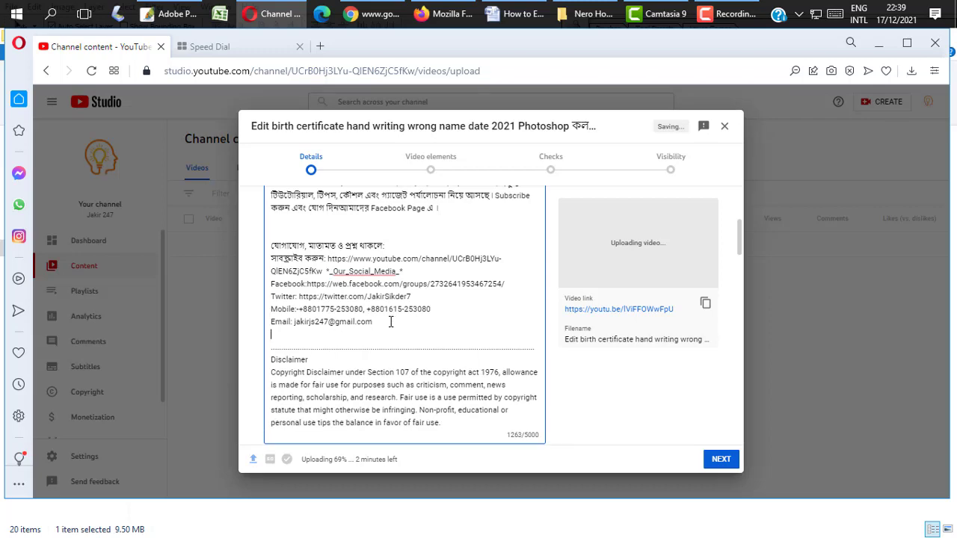
- Start a hashtag line below the Facebook Page paragraph with "#" followed by "Edit birth certificate" copied from the title
{"action": "scroll", "coordinate": [386, 310], "scroll_direction": "up", "scroll_amount": 2}
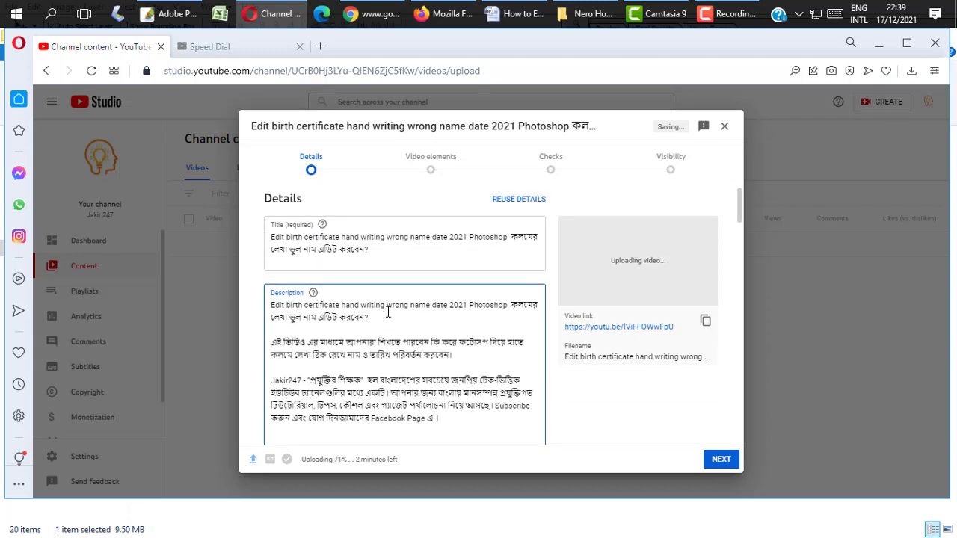
{"action": "scroll", "coordinate": [374, 308], "scroll_direction": "down", "scroll_amount": 5}
{"action": "scroll", "coordinate": [337, 307], "scroll_direction": "up", "scroll_amount": 5}
{"action": "scroll", "coordinate": [341, 316], "scroll_direction": "down", "scroll_amount": 2}
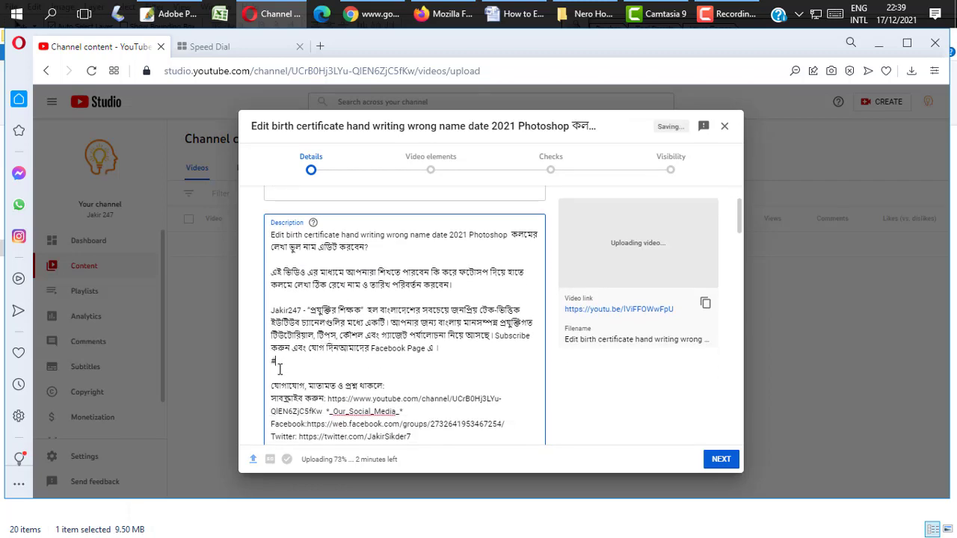
{"action": "scroll", "coordinate": [372, 359], "scroll_direction": "up", "scroll_amount": 2}
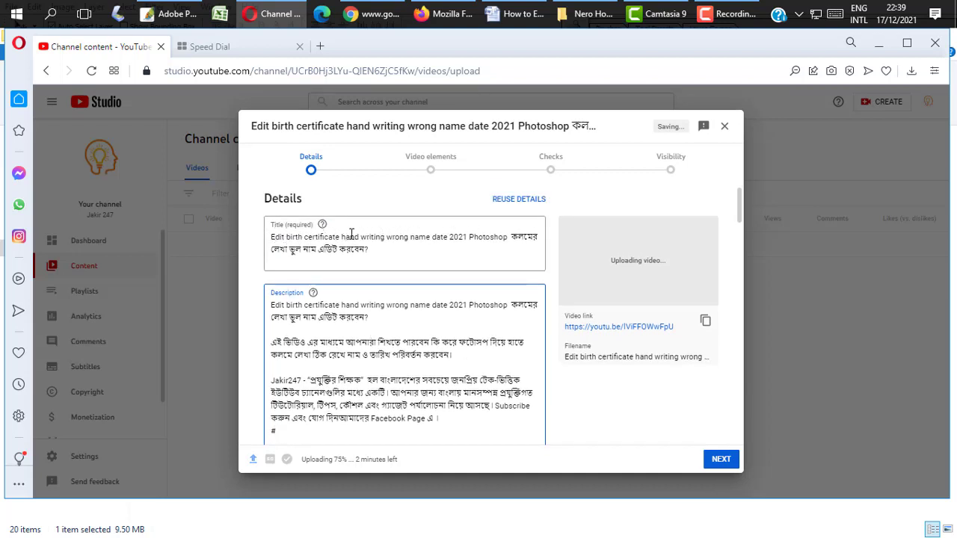
{"action": "left_click_drag", "start_coordinate": [274, 237], "coordinate": [343, 237]}
{"action": "left_click_drag", "start_coordinate": [275, 238], "coordinate": [339, 241]}
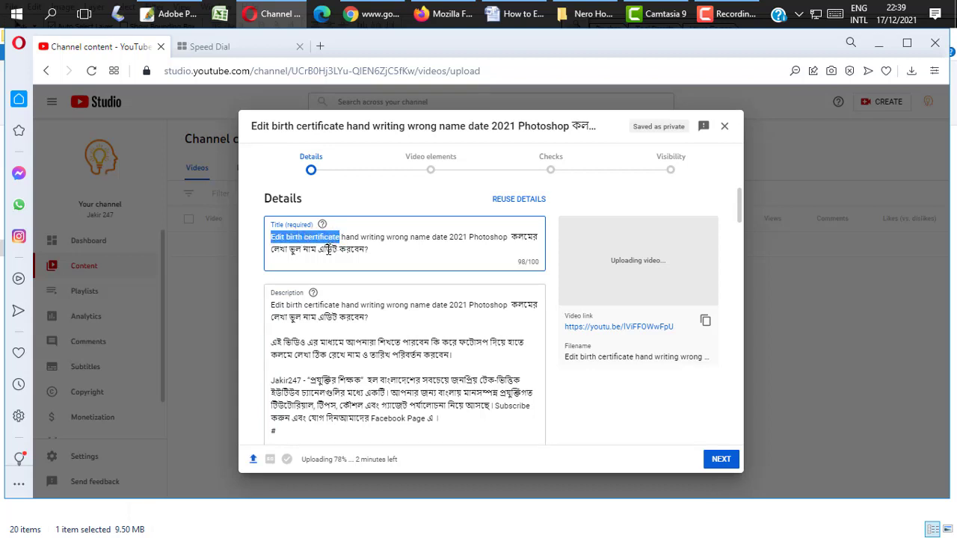
{"action": "scroll", "coordinate": [293, 367], "scroll_direction": "down", "scroll_amount": 1}
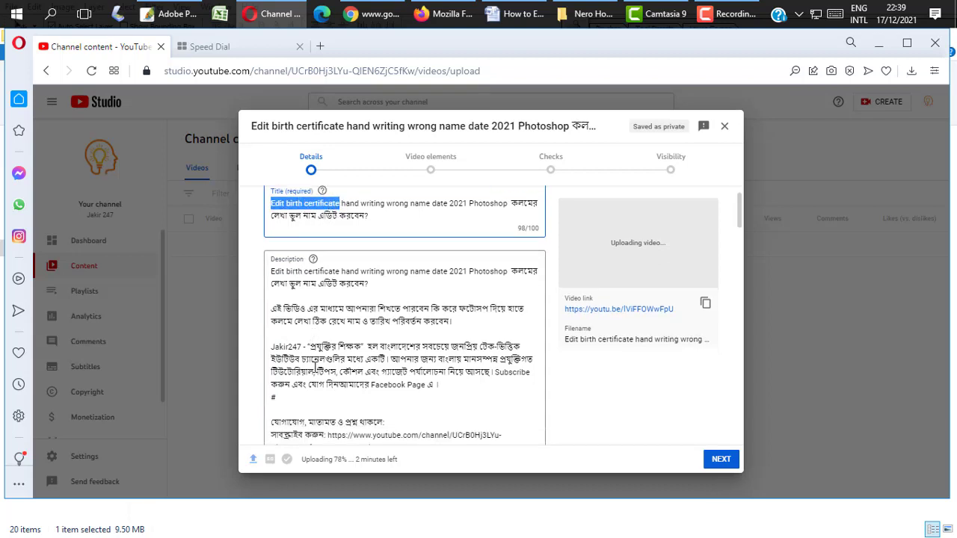
{"action": "left_click", "coordinate": [284, 366]}
{"action": "key", "text": "ctrl+v"}
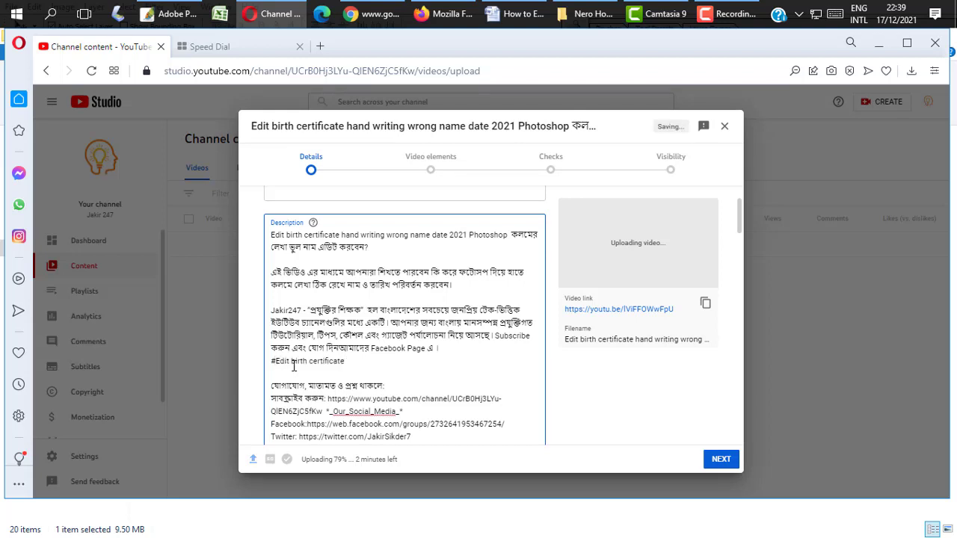
- Replace the spaces in the first hashtag with underscores so it reads "#Edit_birth_certificate"
{"action": "left_click", "coordinate": [294, 367]}
{"action": "key", "text": "BackSpace"}
{"action": "type", "text": "_"}
{"action": "key", "text": "BackSpace"}
{"action": "type", "text": "_"}
{"action": "left_click", "coordinate": [358, 362]}
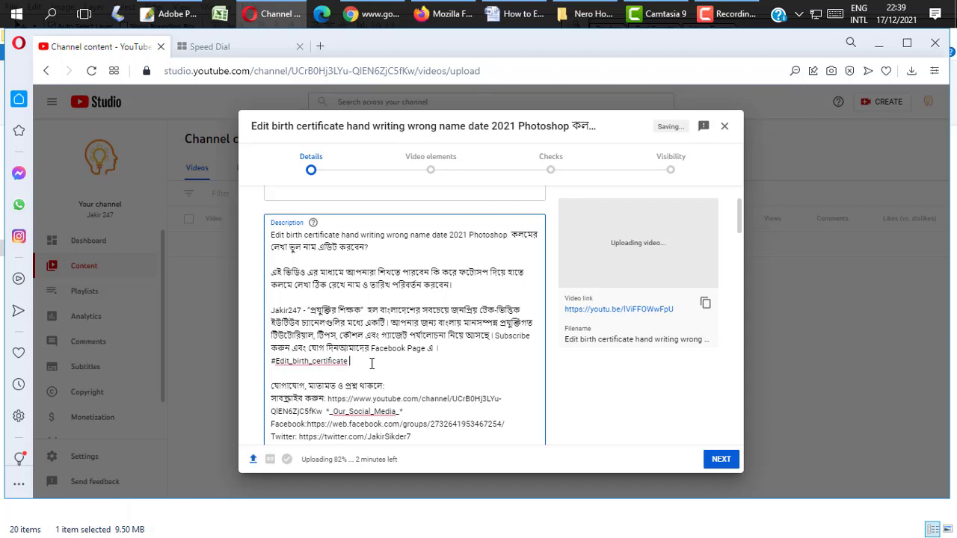
- Add a second hashtag after "#Edit_birth_certificate" from "#" and the words "hand writing wrong name date" copied from the title
{"action": "scroll", "coordinate": [385, 362], "scroll_direction": "up", "scroll_amount": 2}
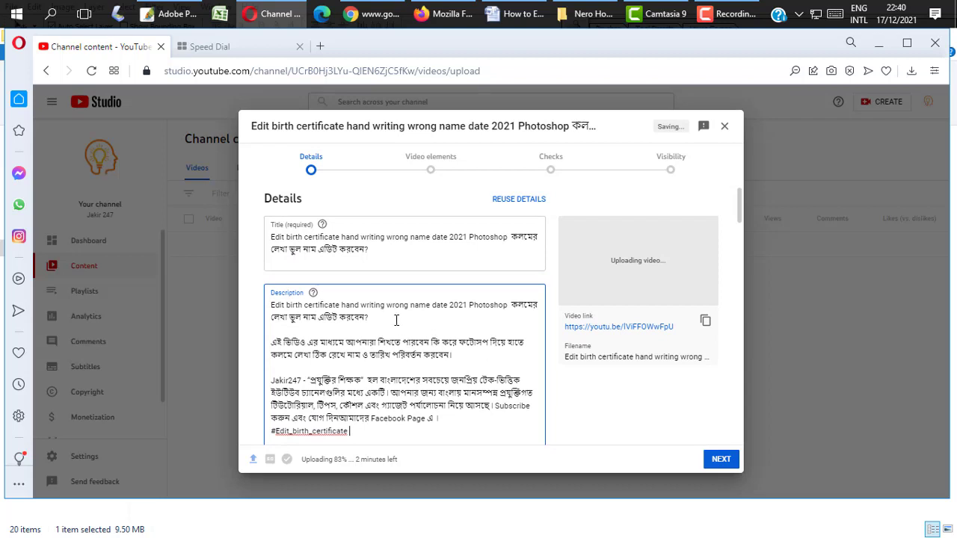
{"action": "left_click", "coordinate": [403, 257]}
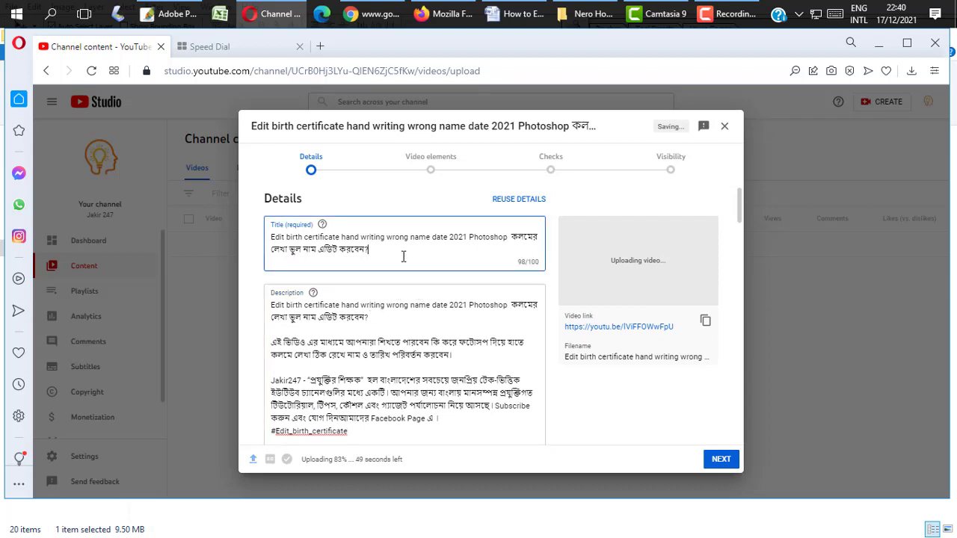
{"action": "left_click_drag", "start_coordinate": [342, 238], "coordinate": [450, 239]}
{"action": "key", "text": "ctrl+c"}
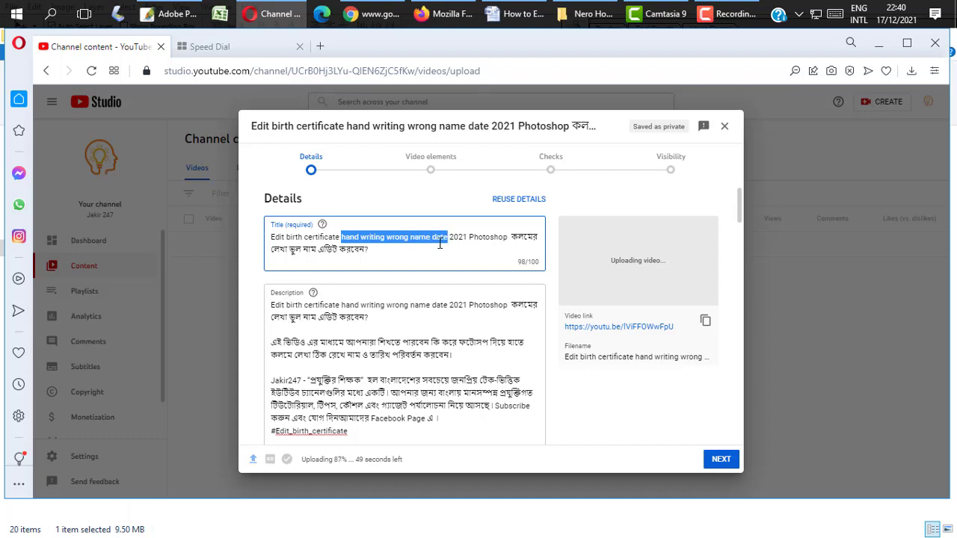
{"action": "left_click", "coordinate": [389, 333]}
{"action": "scroll", "coordinate": [389, 333], "scroll_direction": "down", "scroll_amount": 3}
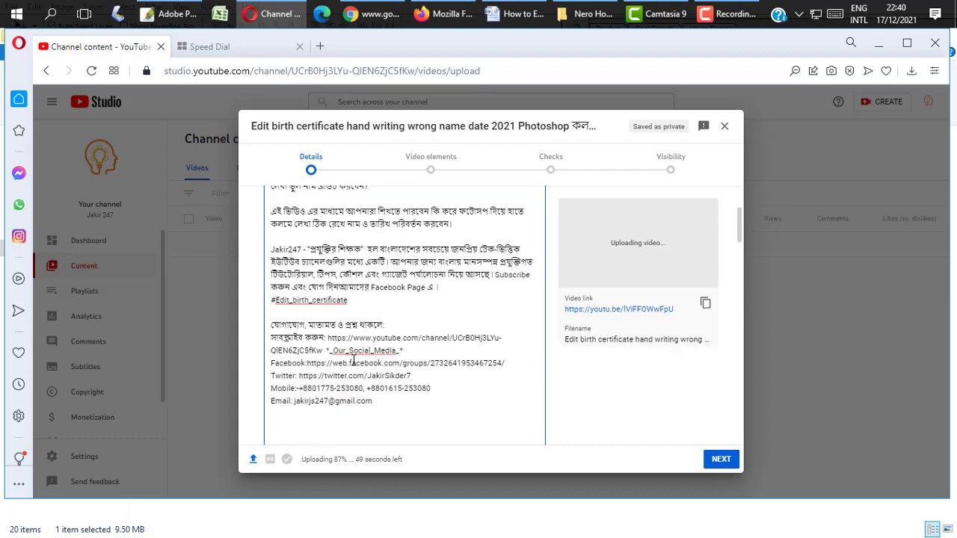
{"action": "left_click", "coordinate": [359, 292]}
{"action": "type", "text": "#"}
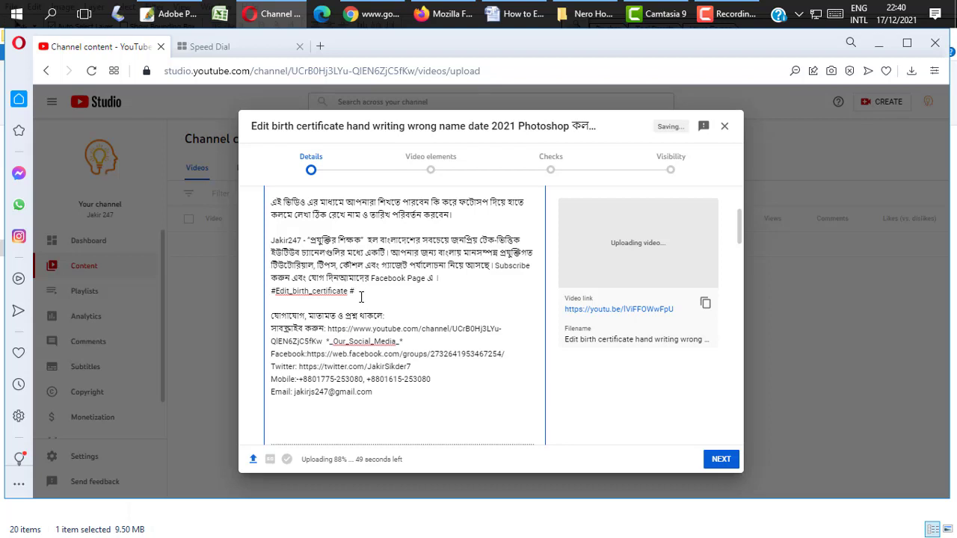
{"action": "key", "text": "ctrl+v"}
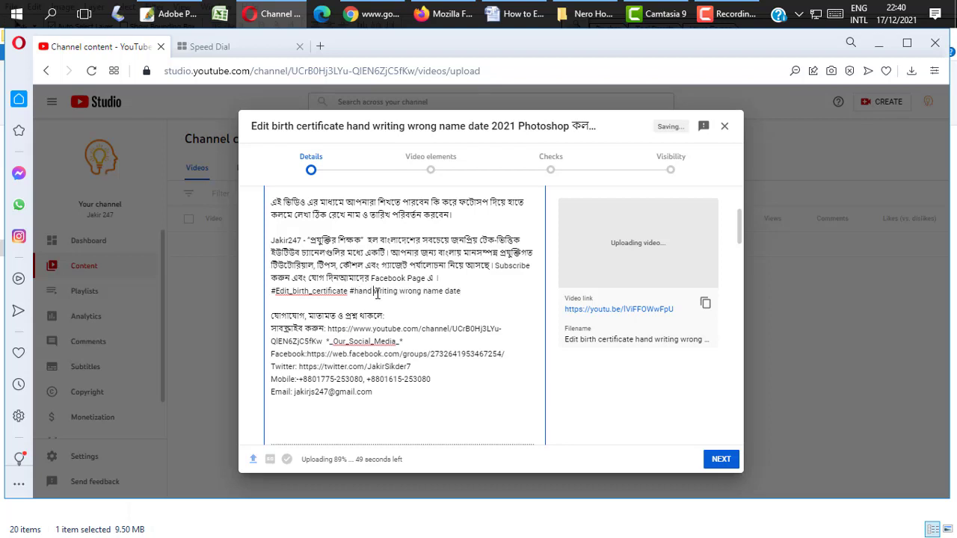
- Replace the spaces between the words of the pasted second hashtag with underscores
{"action": "key", "text": "BackSpace"}
{"action": "type", "text": "_"}
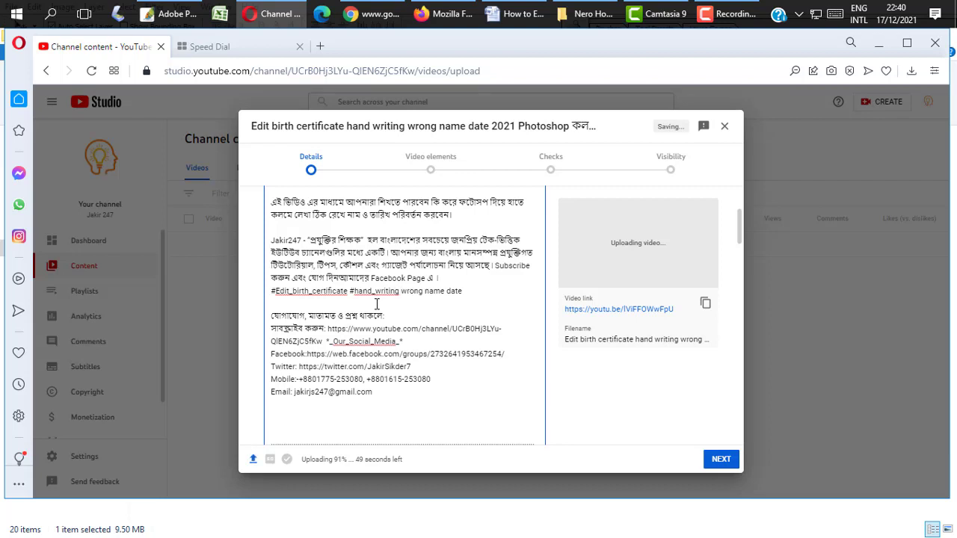
{"action": "key", "text": "BackSpace"}
{"action": "type", "text": "_"}
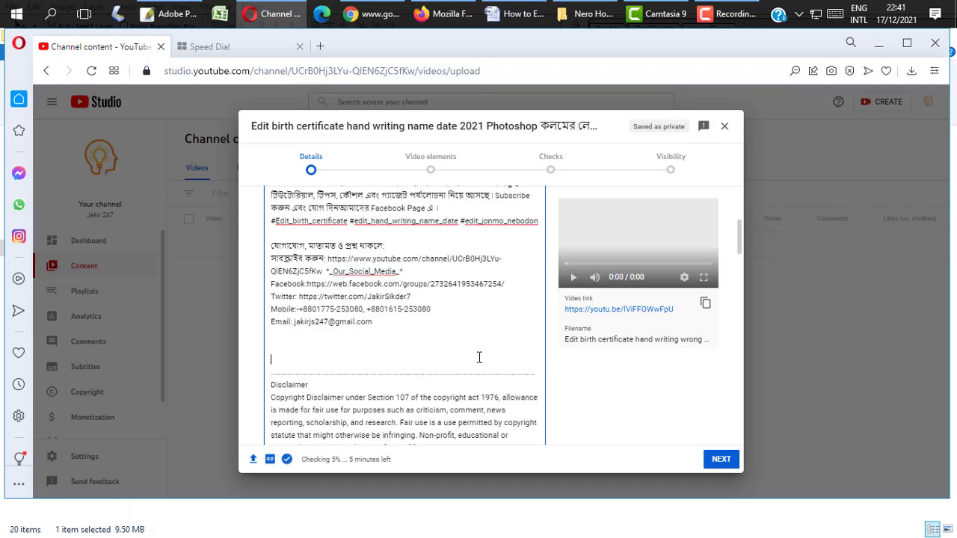
- Upload the "Edit birth certificate hand writing wrong name date" image from its Camtasia Studio subfolder as the video thumbnail
{"action": "scroll", "coordinate": [336, 418], "scroll_direction": "down", "scroll_amount": 3}
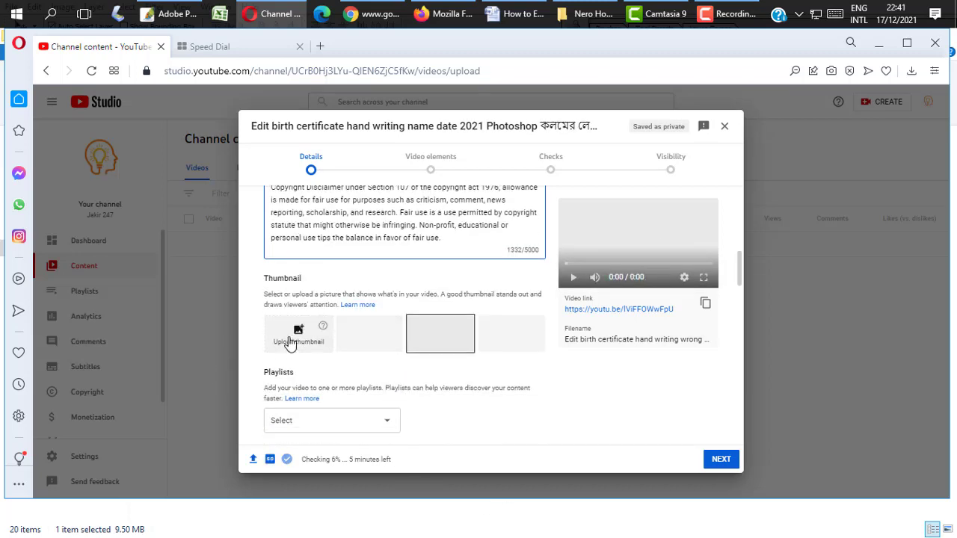
{"action": "left_click", "coordinate": [290, 342]}
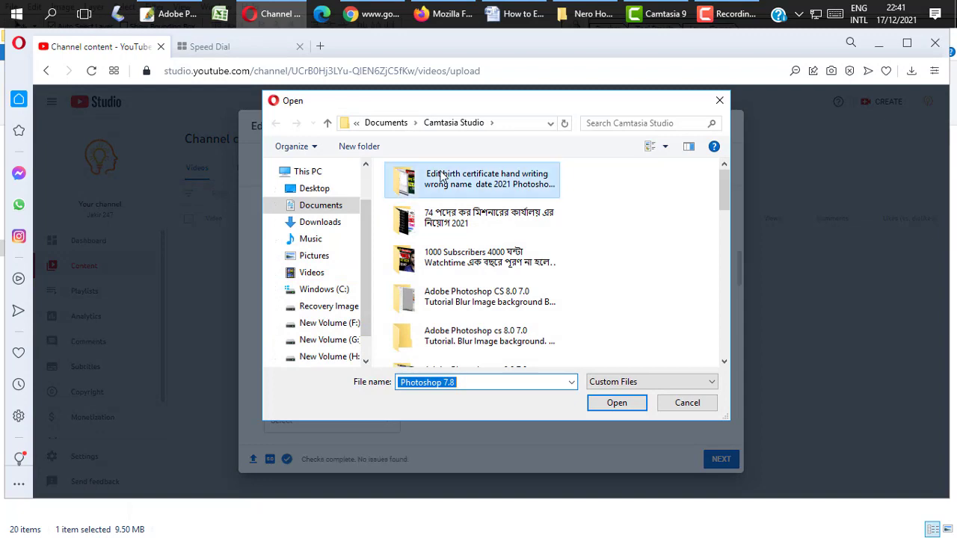
{"action": "double_click", "coordinate": [441, 176]}
{"action": "left_click", "coordinate": [431, 215]}
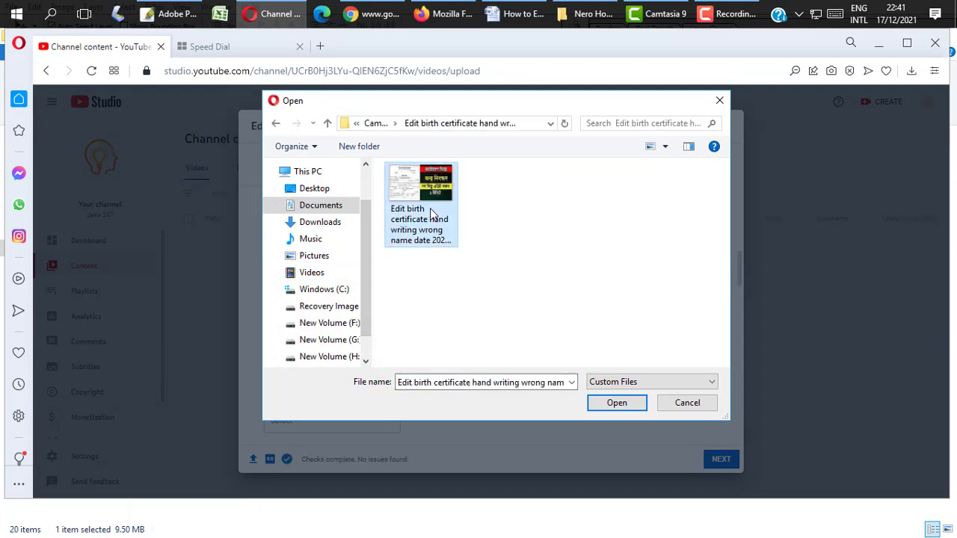
{"action": "left_click", "coordinate": [628, 405]}
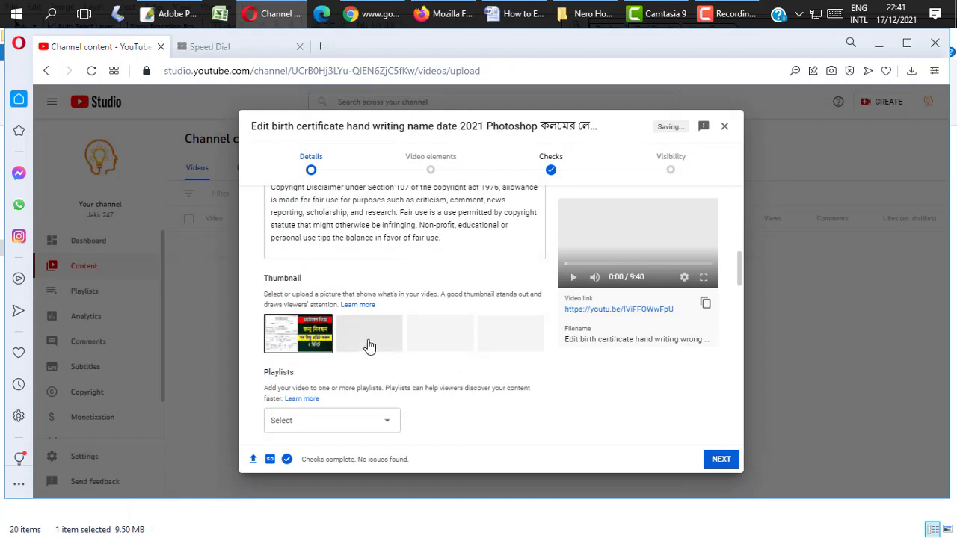
- Add the video to the "YouTube Tisps" playlist
{"action": "left_click", "coordinate": [331, 421]}
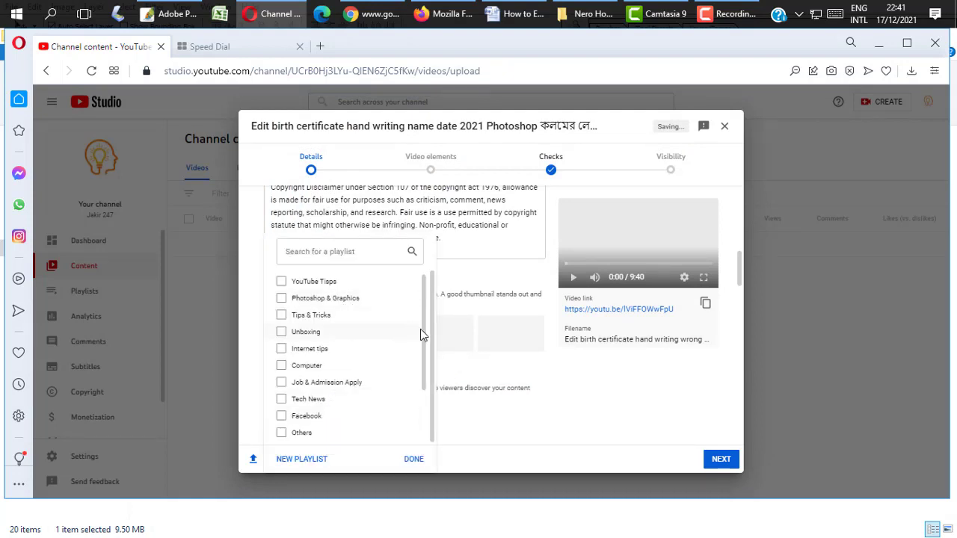
{"action": "mouse_move", "coordinate": [421, 335]}
{"action": "left_mouse_down"}
{"action": "mouse_move", "coordinate": [413, 414]}
{"action": "mouse_move", "coordinate": [417, 317]}
{"action": "left_mouse_up"}
{"action": "left_click", "coordinate": [281, 281]}
{"action": "scroll", "coordinate": [403, 411], "scroll_direction": "down", "scroll_amount": 2}
{"action": "left_click", "coordinate": [413, 459]}
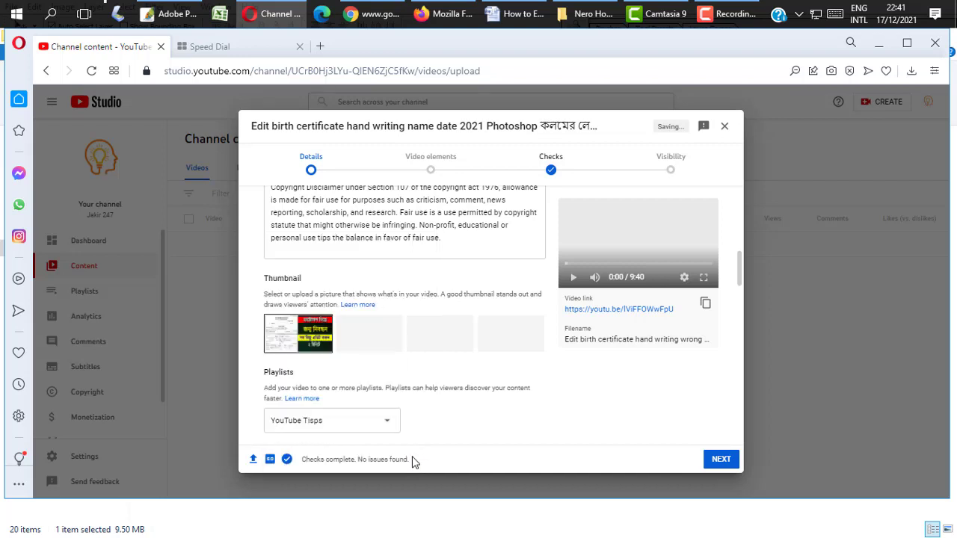
- Expand the additional video settings below the audience section, down to the tags
{"action": "scroll", "coordinate": [449, 411], "scroll_direction": "down", "scroll_amount": 5}
{"action": "left_click", "coordinate": [288, 355]}
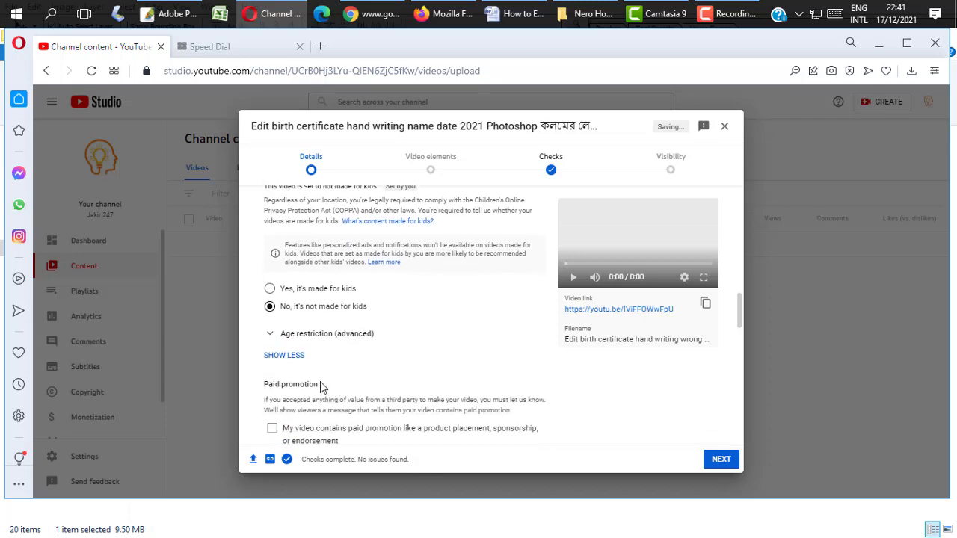
{"action": "left_click", "coordinate": [291, 356]}
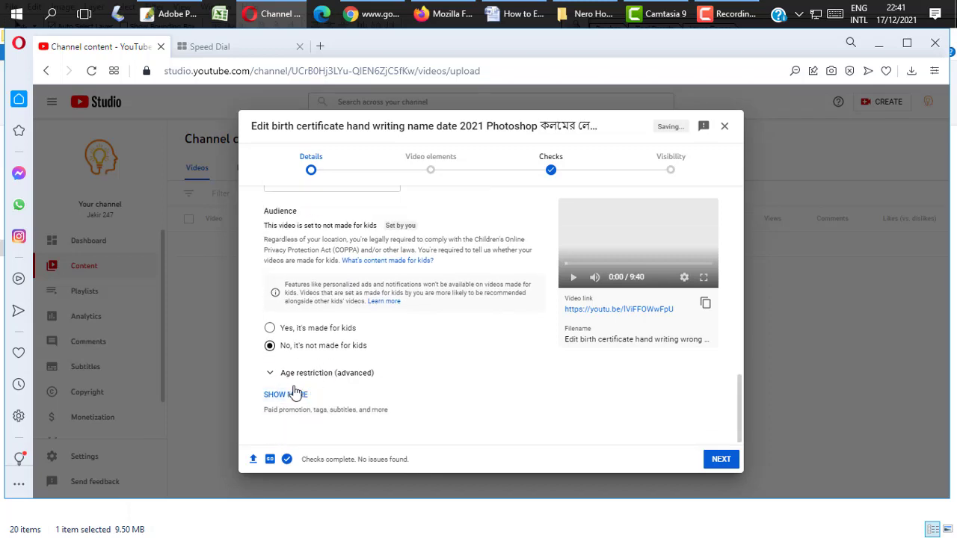
{"action": "scroll", "coordinate": [314, 374], "scroll_direction": "up", "scroll_amount": 3}
{"action": "scroll", "coordinate": [314, 369], "scroll_direction": "up", "scroll_amount": 3}
{"action": "scroll", "coordinate": [325, 314], "scroll_direction": "down", "scroll_amount": 7}
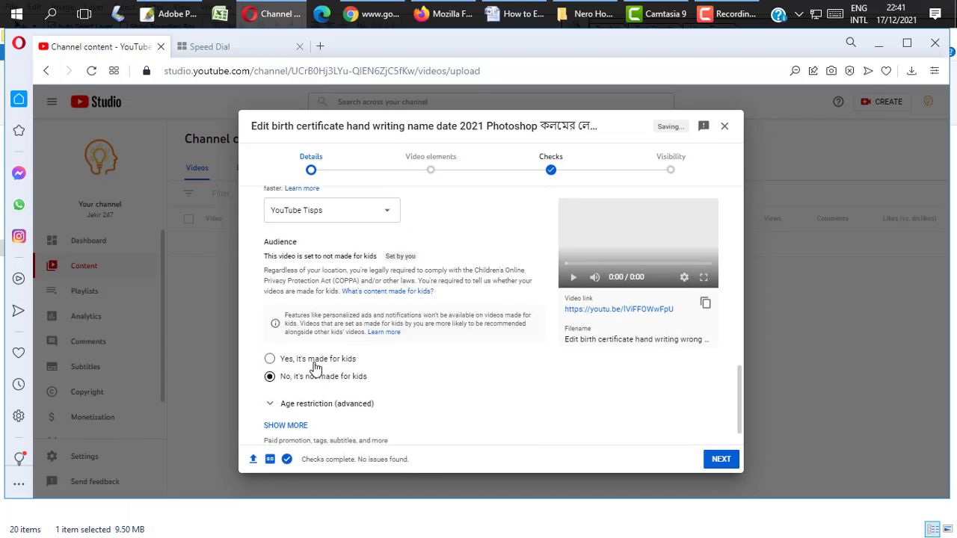
{"action": "scroll", "coordinate": [314, 359], "scroll_direction": "down", "scroll_amount": 1}
{"action": "left_click", "coordinate": [275, 395]}
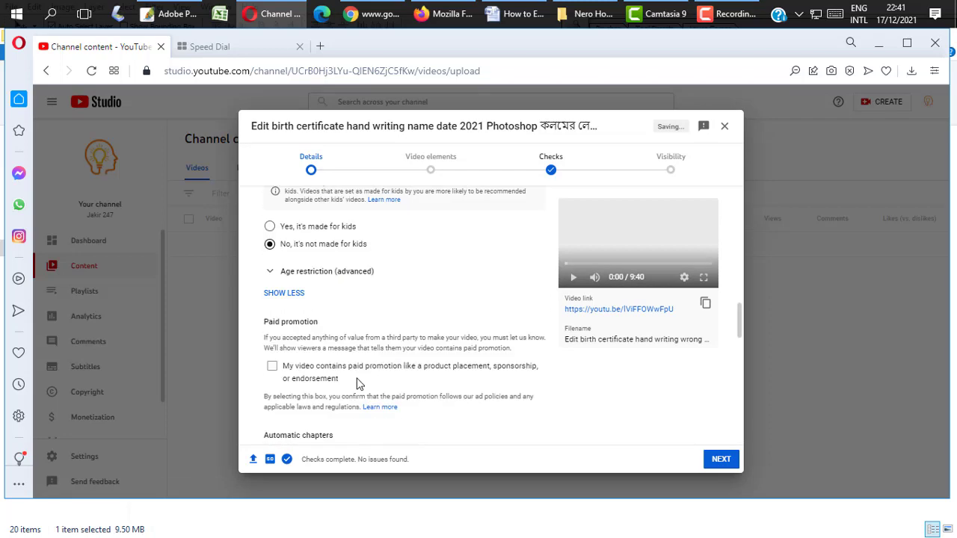
{"action": "scroll", "coordinate": [355, 379], "scroll_direction": "down", "scroll_amount": 5}
{"action": "scroll", "coordinate": [355, 379], "scroll_direction": "up", "scroll_amount": 3}
- Switch to the Word document, remove the trailing space after the comma-separated keyword list and copy the whole list
{"action": "left_click", "coordinate": [514, 13]}
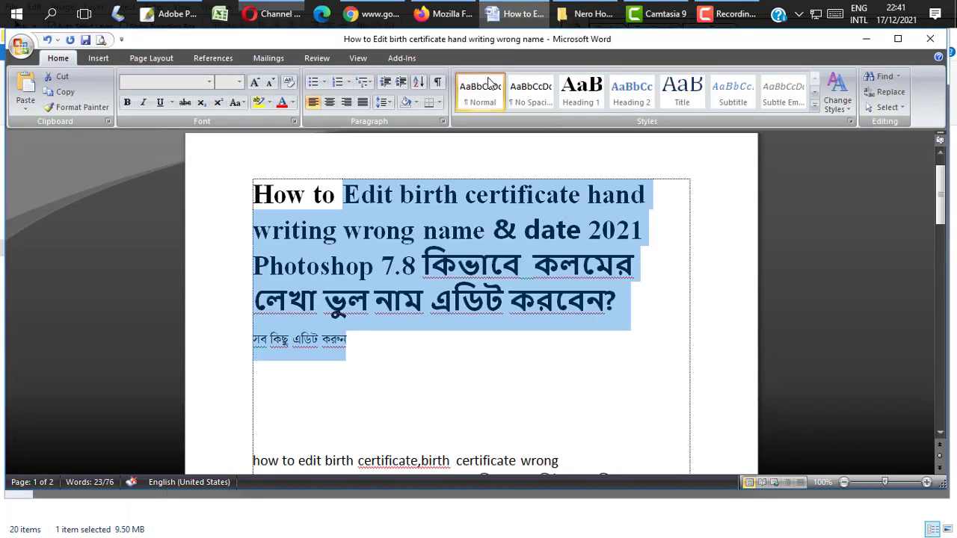
{"action": "scroll", "coordinate": [375, 318], "scroll_direction": "down", "scroll_amount": 3}
{"action": "scroll", "coordinate": [375, 318], "scroll_direction": "down", "scroll_amount": 4}
{"action": "left_click_drag", "start_coordinate": [255, 223], "coordinate": [594, 363]}
{"action": "left_click", "coordinate": [610, 364]}
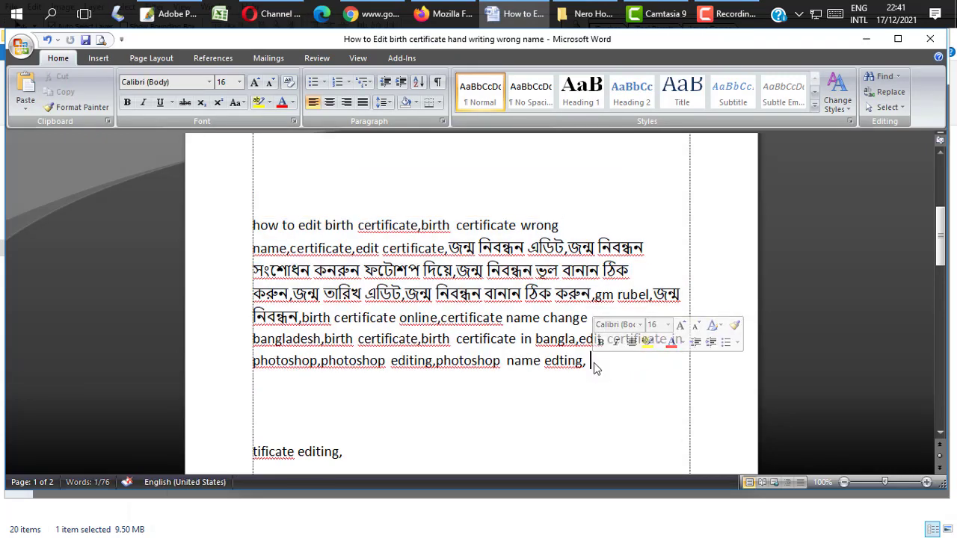
{"action": "key", "text": "BackSpace"}
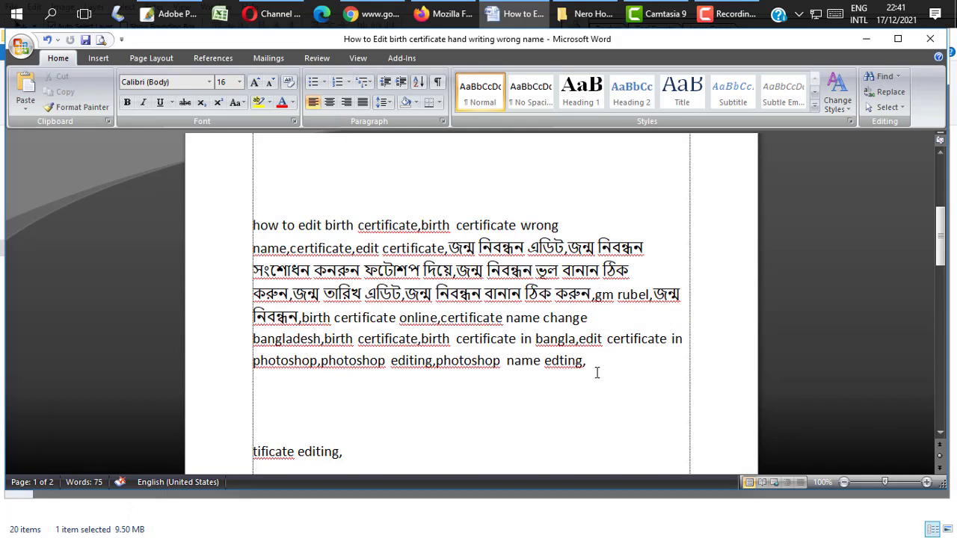
{"action": "left_click_drag", "start_coordinate": [598, 373], "coordinate": [239, 231]}
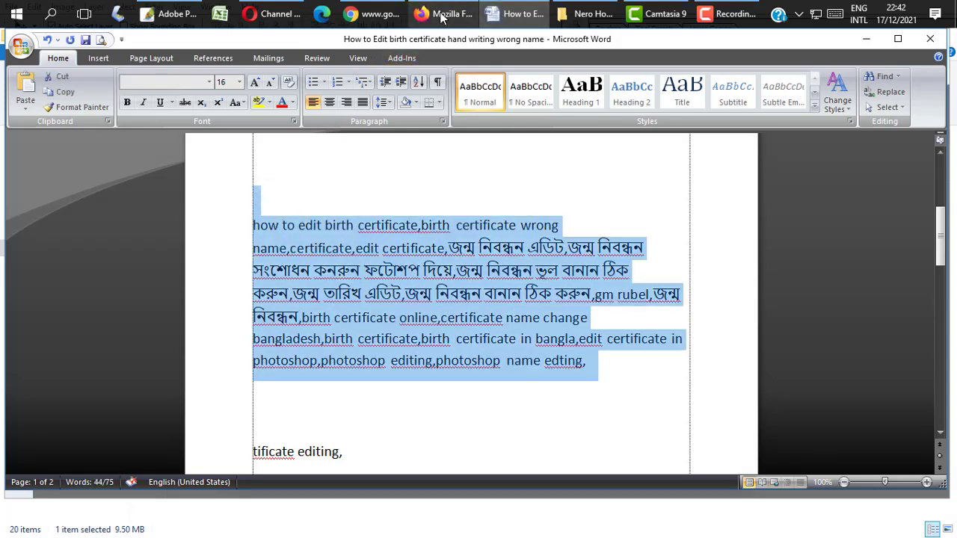
- Return to YouTube Studio in Opera and paste the copied keyword list into the video's tags after the existing ones
{"action": "left_click", "coordinate": [272, 14]}
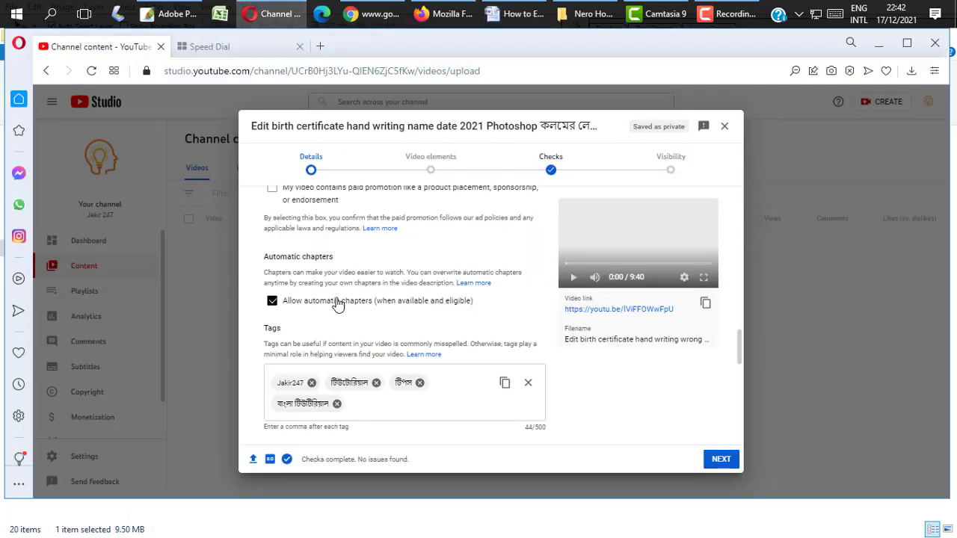
{"action": "left_click", "coordinate": [356, 406]}
{"action": "key", "text": "ctrl+v"}
{"action": "scroll", "coordinate": [491, 358], "scroll_direction": "down", "scroll_amount": 3}
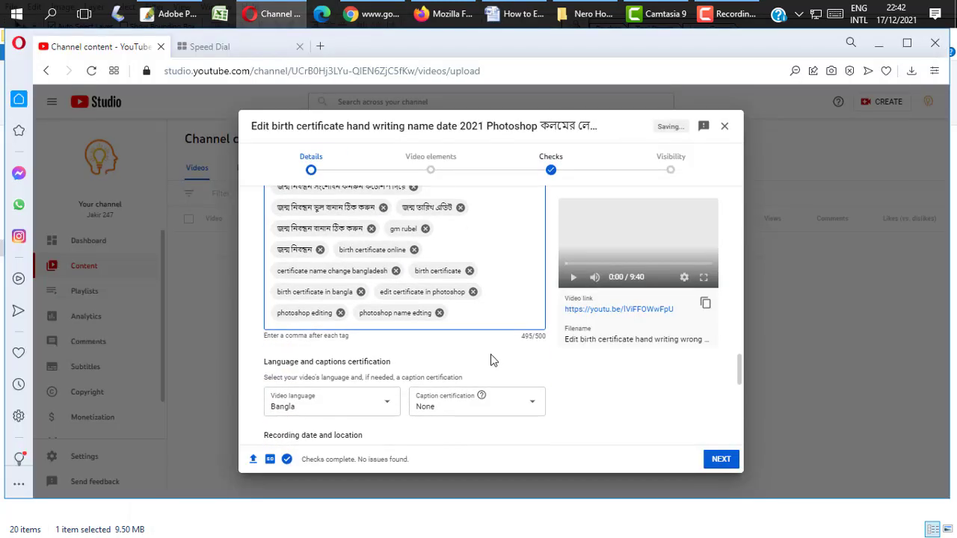
{"action": "scroll", "coordinate": [474, 341], "scroll_direction": "up", "scroll_amount": 3}
{"action": "scroll", "coordinate": [471, 359], "scroll_direction": "down", "scroll_amount": 10}
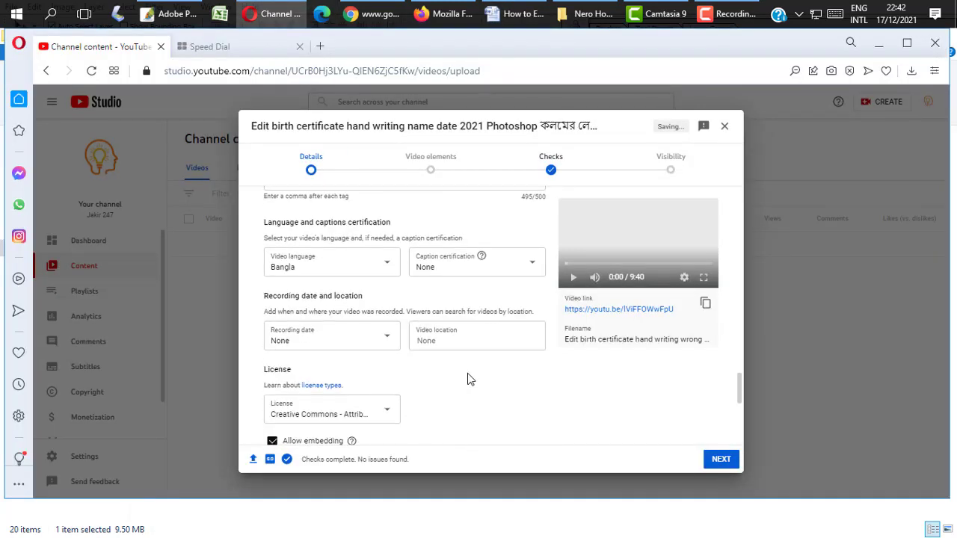
{"action": "scroll", "coordinate": [455, 382], "scroll_direction": "down", "scroll_amount": 2}
- Continue to the video elements, add an end screen from the "1 video, 1 playlist, 1 subscribe" template and select its playlist element
{"action": "left_click", "coordinate": [717, 459]}
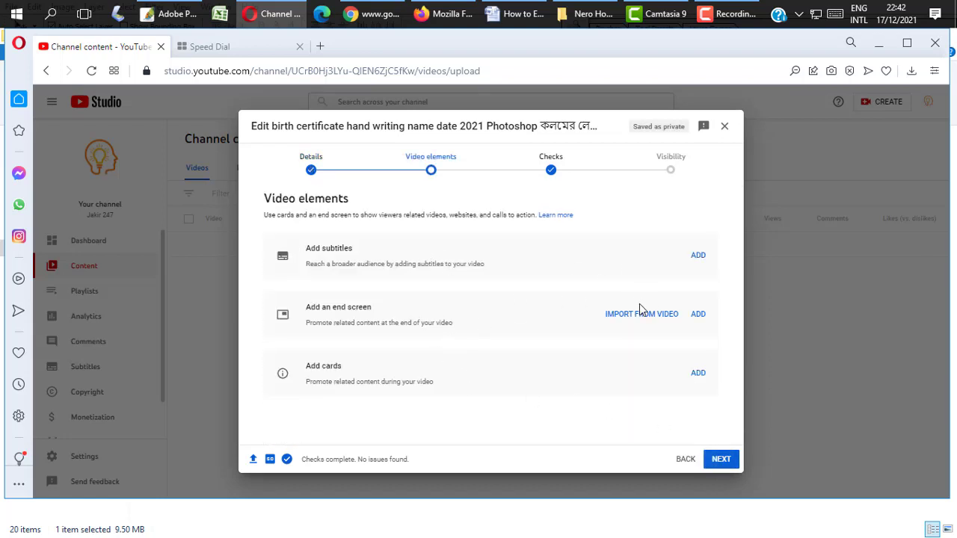
{"action": "left_click", "coordinate": [696, 314]}
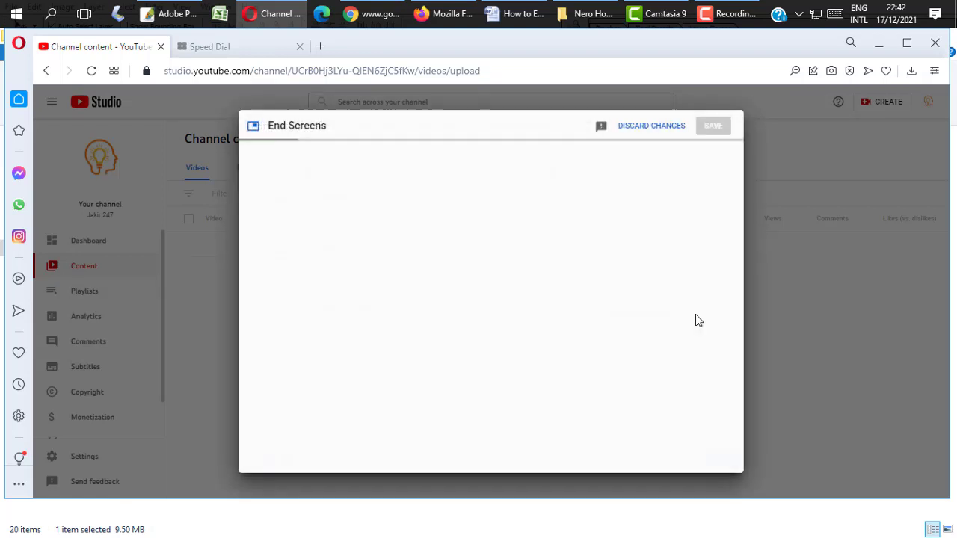
{"action": "scroll", "coordinate": [520, 295], "scroll_direction": "down", "scroll_amount": 2}
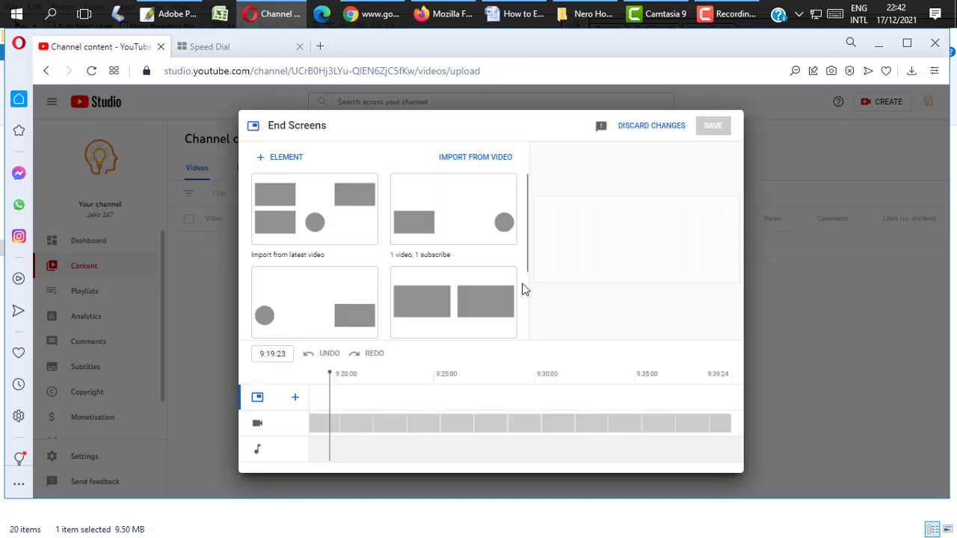
{"action": "scroll", "coordinate": [512, 301], "scroll_direction": "down", "scroll_amount": 1}
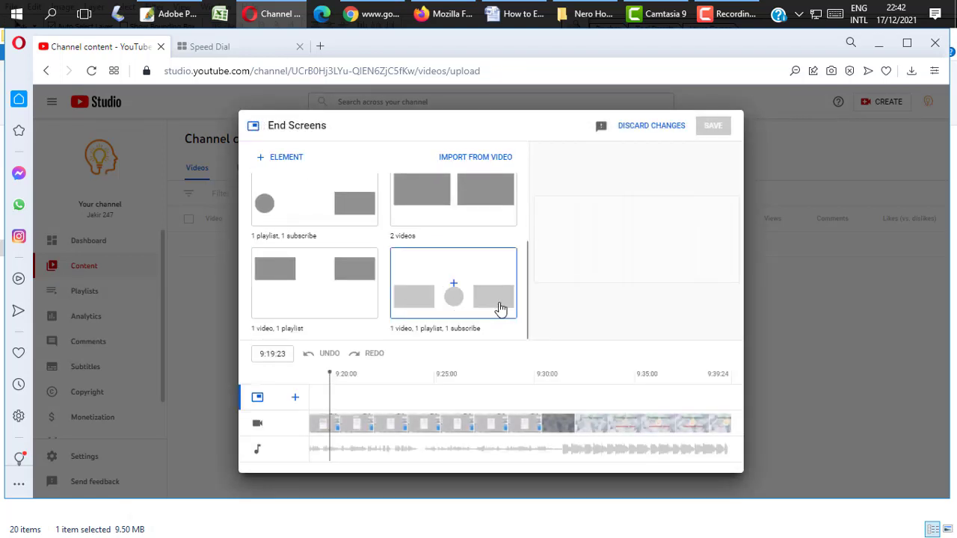
{"action": "scroll", "coordinate": [349, 242], "scroll_direction": "up", "scroll_amount": 3}
{"action": "scroll", "coordinate": [466, 320], "scroll_direction": "down", "scroll_amount": 3}
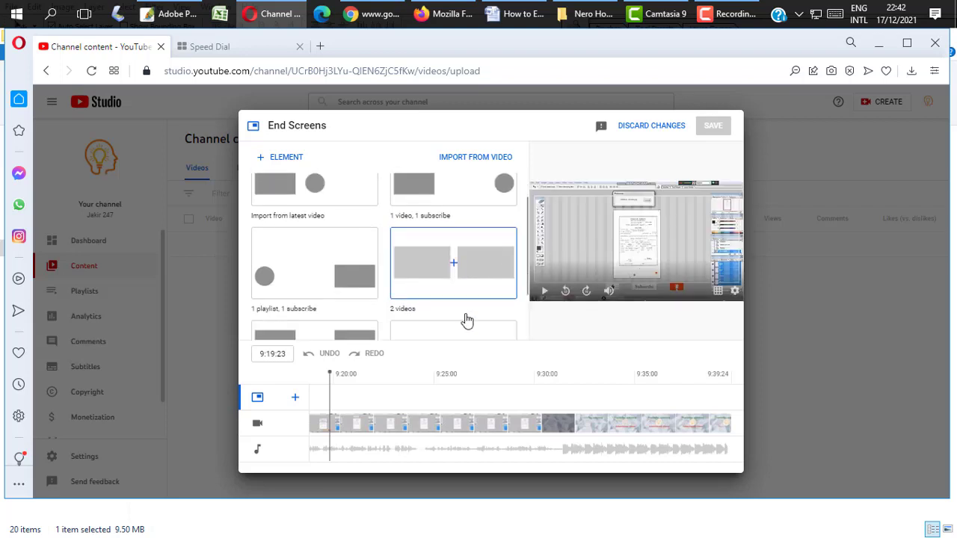
{"action": "left_click", "coordinate": [482, 299]}
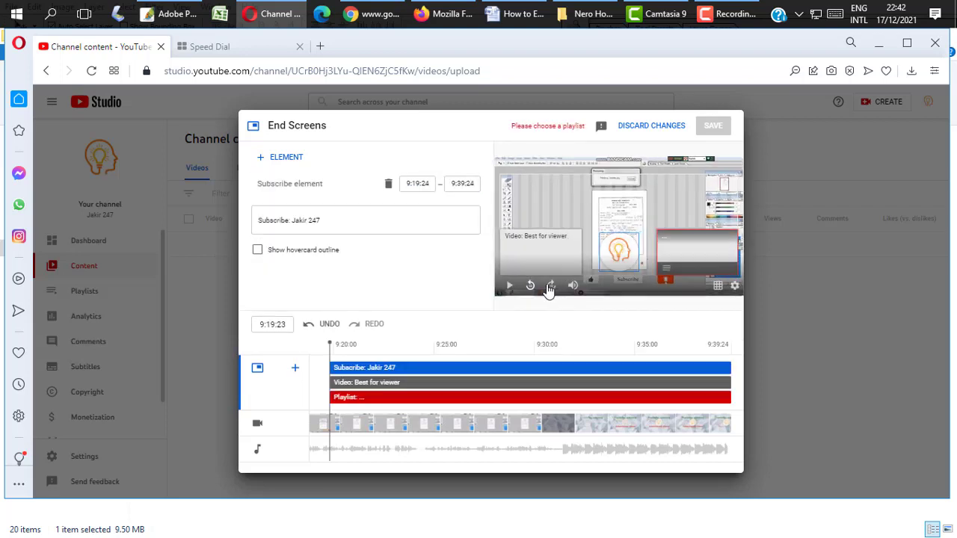
{"action": "left_click", "coordinate": [668, 262]}
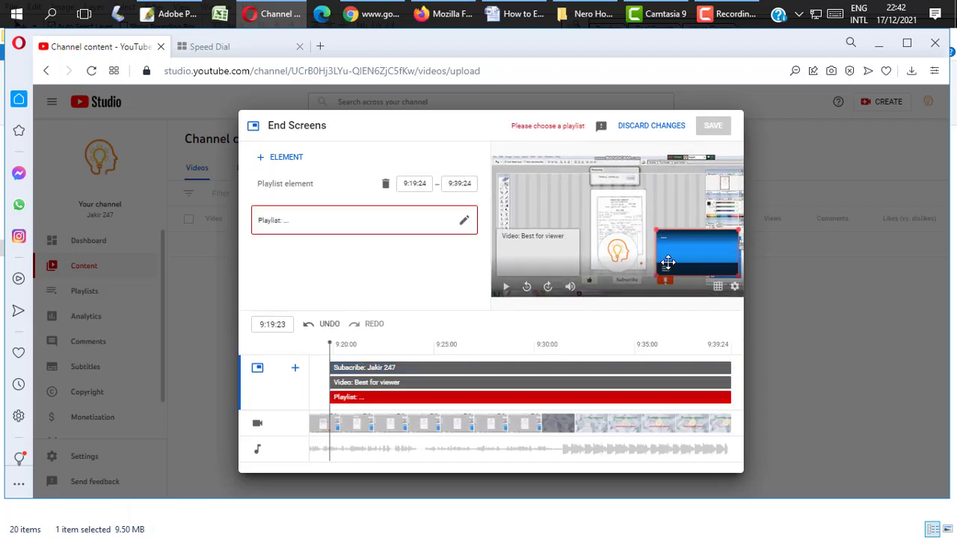
{"action": "left_click", "coordinate": [538, 258]}
{"action": "left_click", "coordinate": [660, 267]}
{"action": "left_click", "coordinate": [273, 158]}
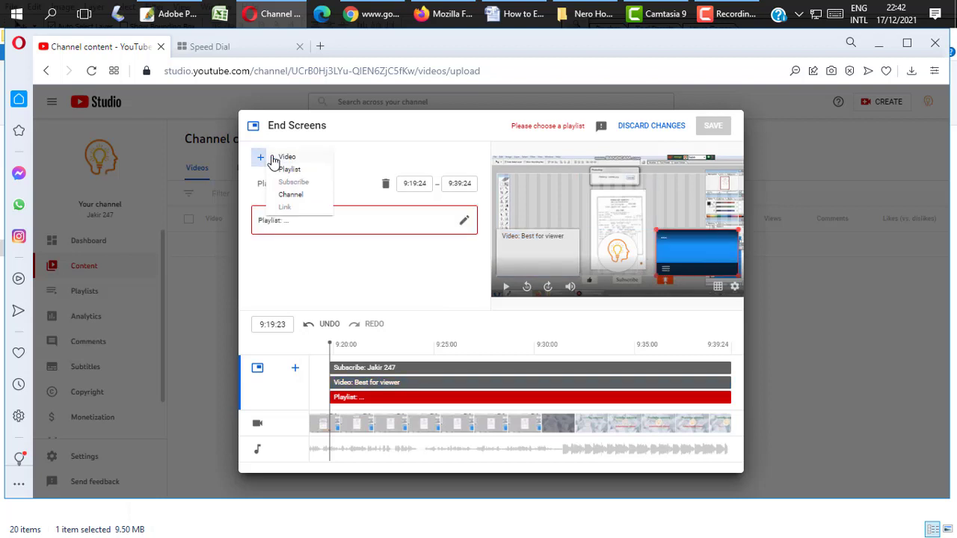
{"action": "left_click", "coordinate": [288, 157]}
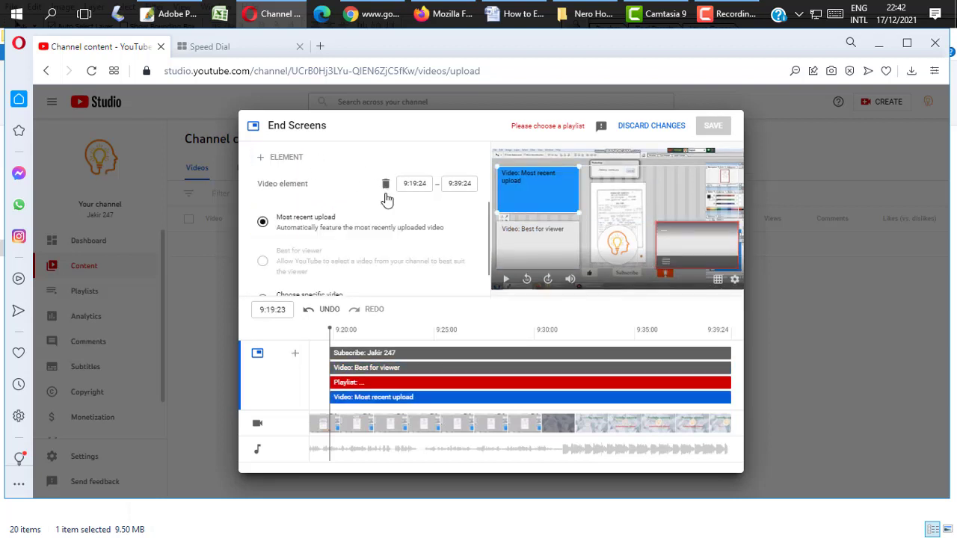
{"action": "left_click", "coordinate": [386, 184]}
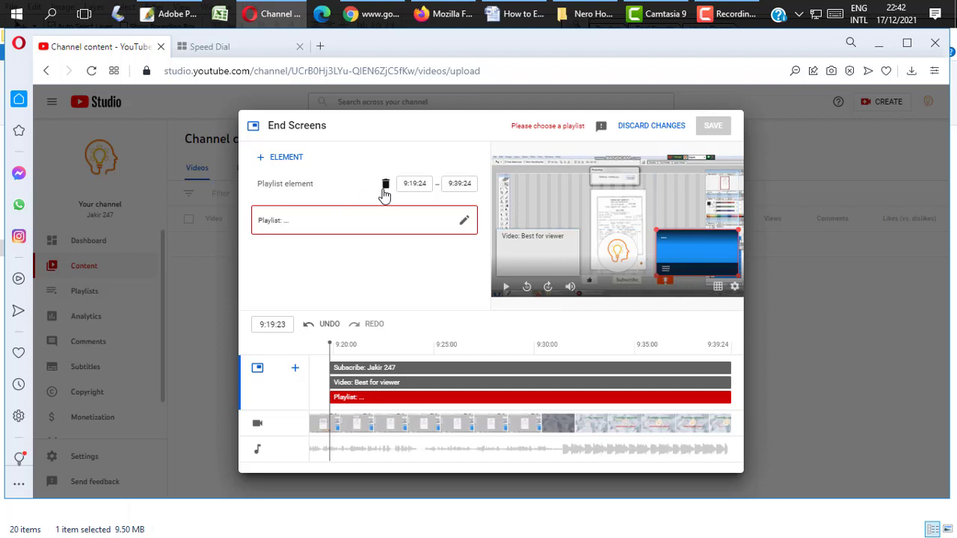
- Assign the "Online Inome" playlist to the end screen's playlist element and save the end screen
{"action": "left_click", "coordinate": [464, 220]}
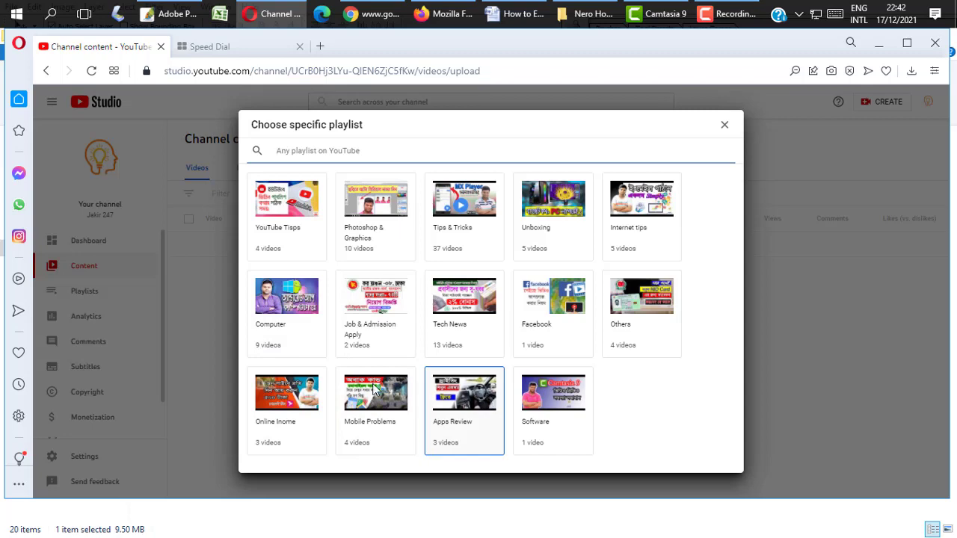
{"action": "left_click", "coordinate": [281, 404]}
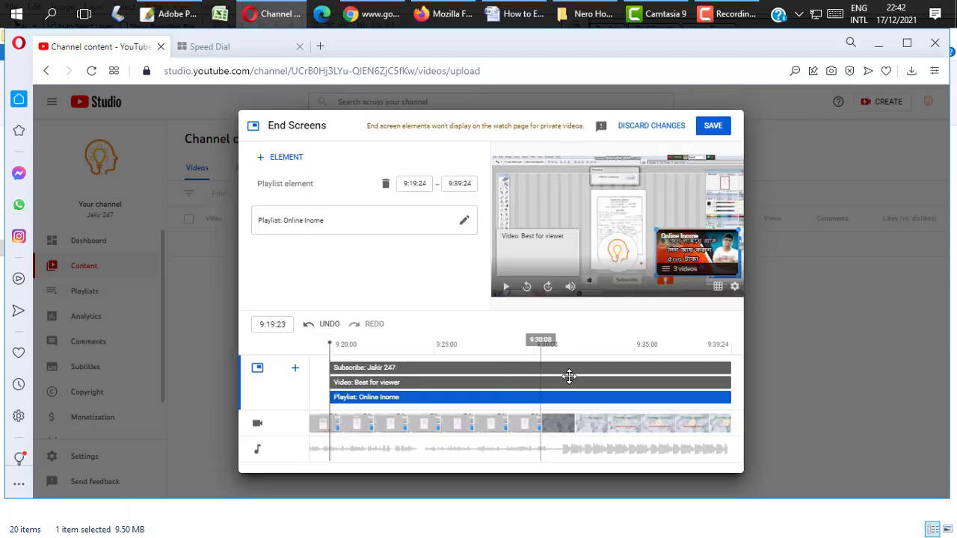
{"action": "left_click", "coordinate": [714, 127]}
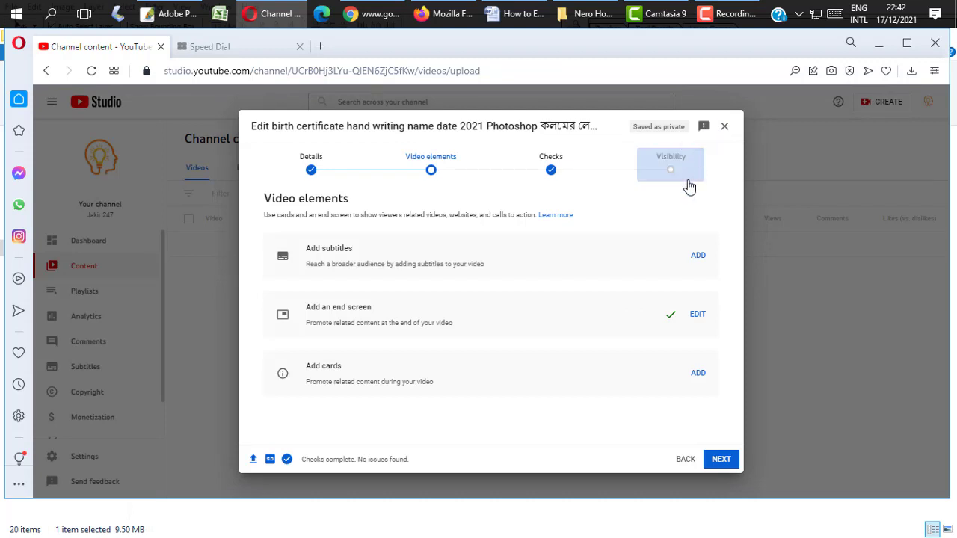
- Add a video card at 2:23:29 linking to the "ওয়াইফাই পাসওয়ার্ড হ্যাক করতে চান?" video and save the cards
{"action": "left_click", "coordinate": [700, 376]}
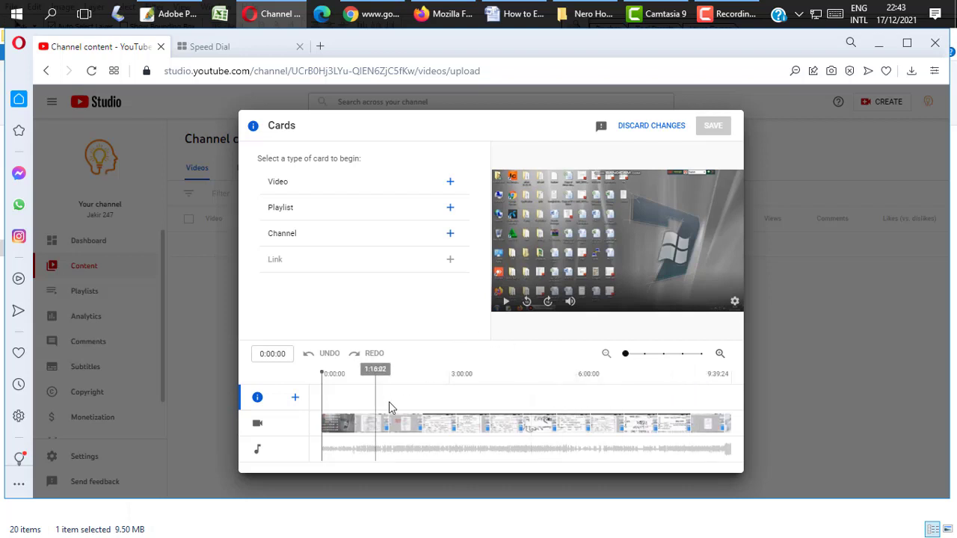
{"action": "left_click_drag", "start_coordinate": [324, 374], "coordinate": [423, 376]}
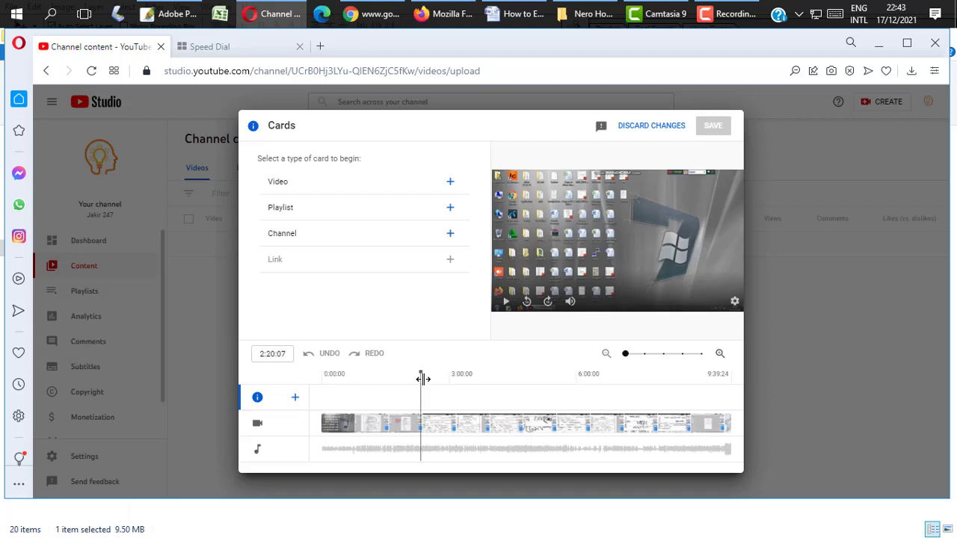
{"action": "left_click", "coordinate": [301, 186]}
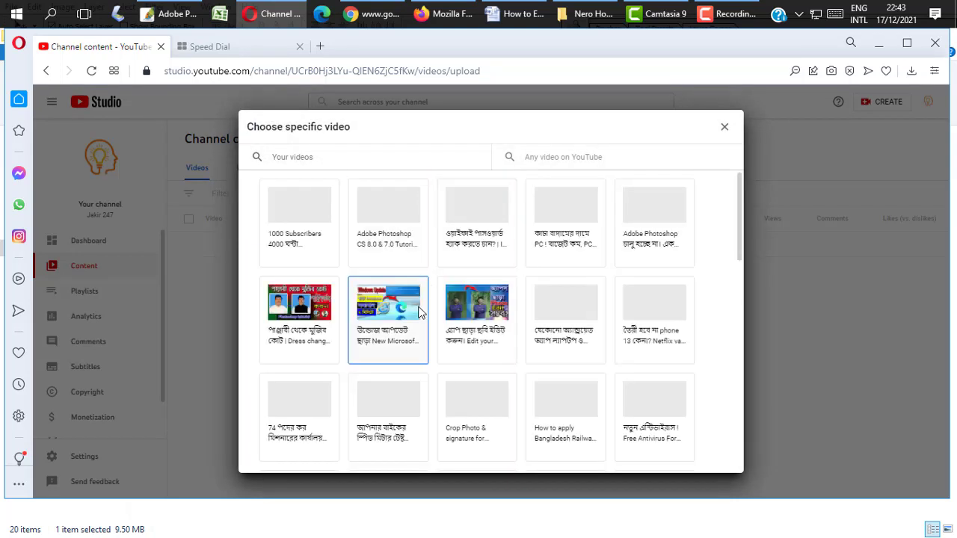
{"action": "left_click", "coordinate": [421, 306]}
{"action": "left_click", "coordinate": [639, 407]}
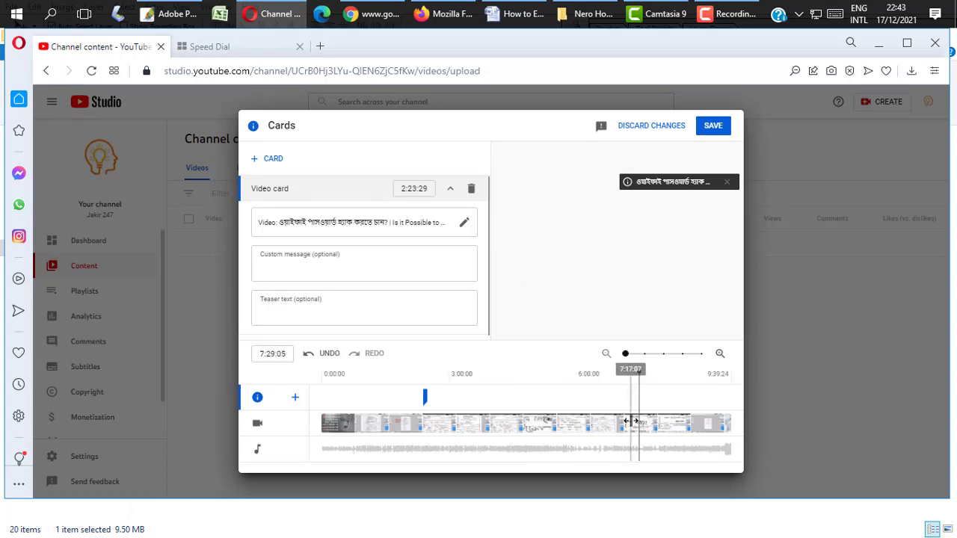
{"action": "left_click", "coordinate": [714, 127]}
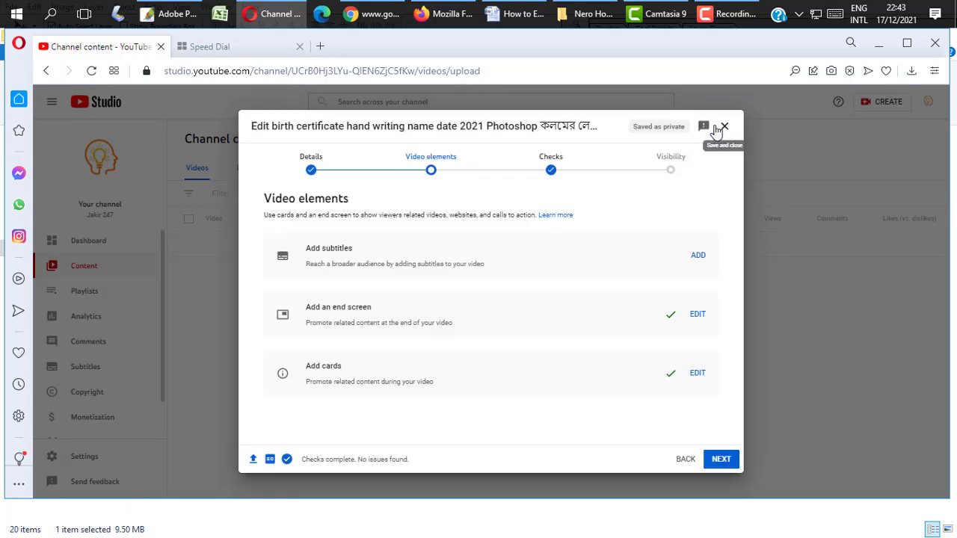
- Continue to the visibility settings and choose to schedule the video's publication
{"action": "left_click", "coordinate": [549, 164]}
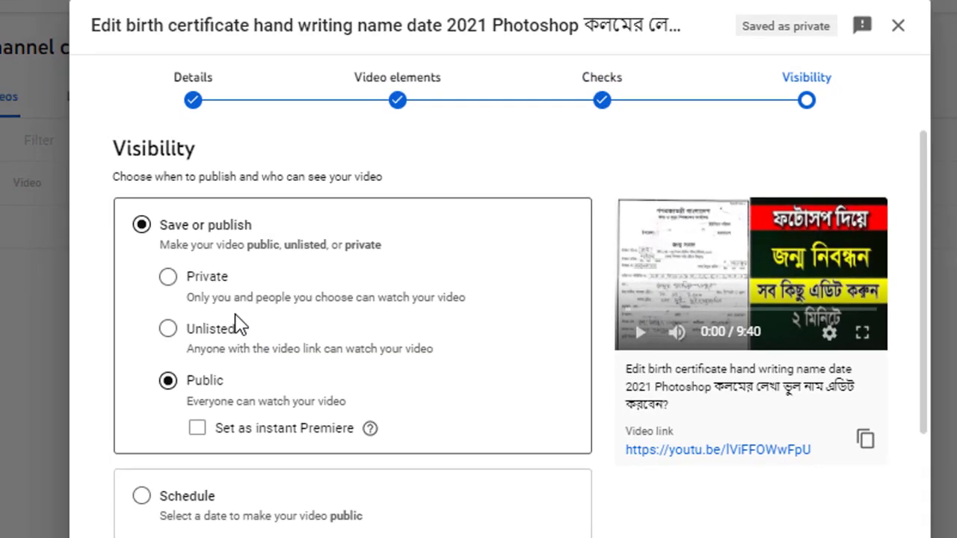
{"action": "scroll", "coordinate": [237, 311], "scroll_direction": "down", "scroll_amount": 3}
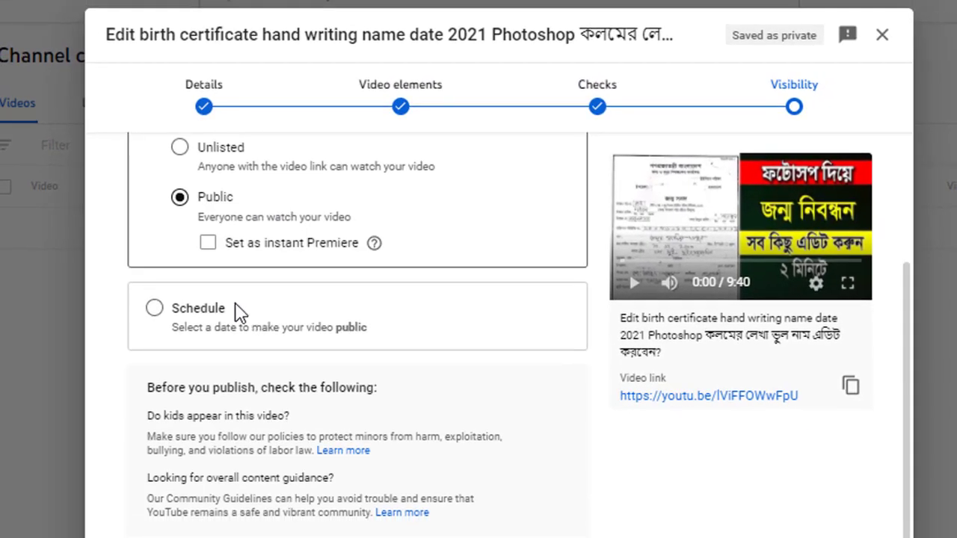
{"action": "left_click", "coordinate": [154, 308]}
{"action": "scroll", "coordinate": [246, 322], "scroll_direction": "up", "scroll_amount": 2}
{"action": "scroll", "coordinate": [230, 365], "scroll_direction": "down", "scroll_amount": 2}
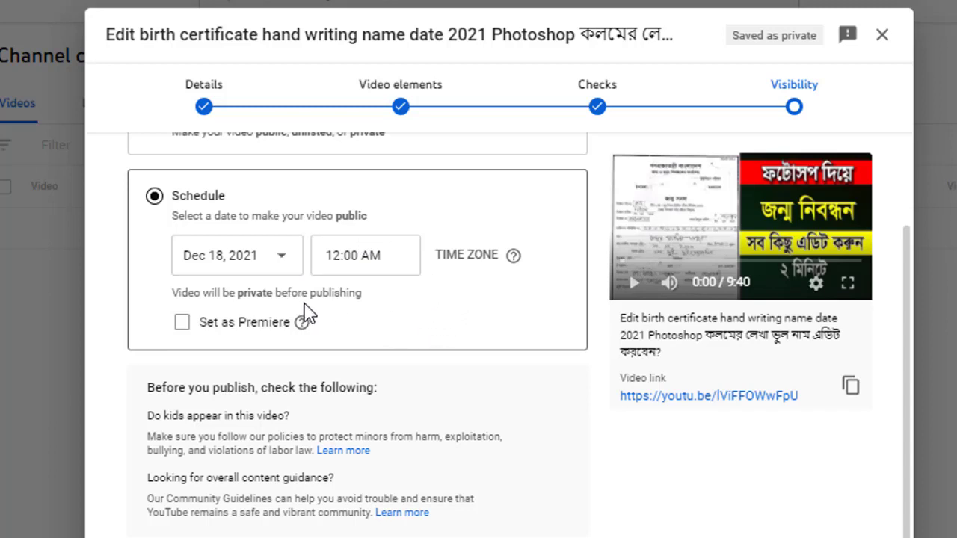
{"action": "scroll", "coordinate": [306, 314], "scroll_direction": "up", "scroll_amount": 2}
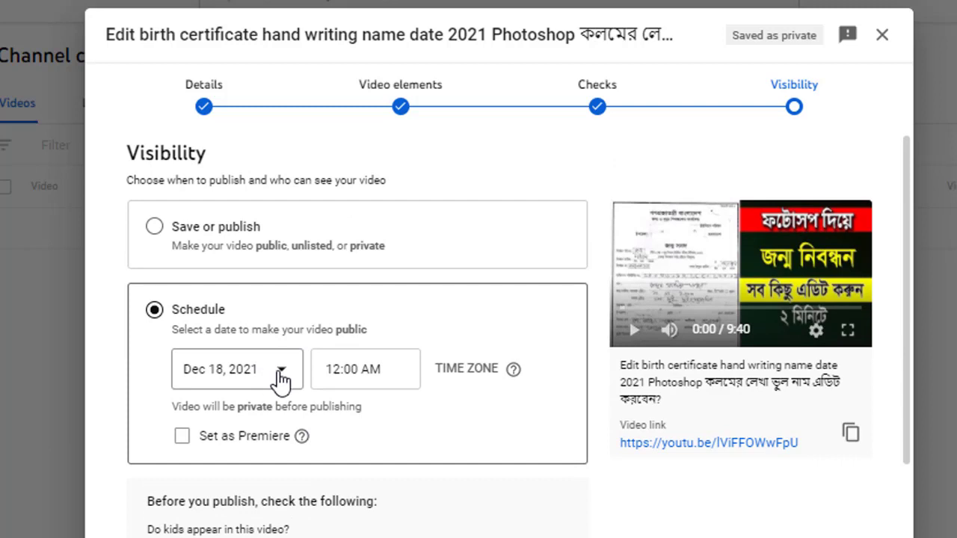
- Set the video's publication to Dec 19, 2021 at 8:00 AM and schedule it
{"action": "left_click", "coordinate": [280, 374]}
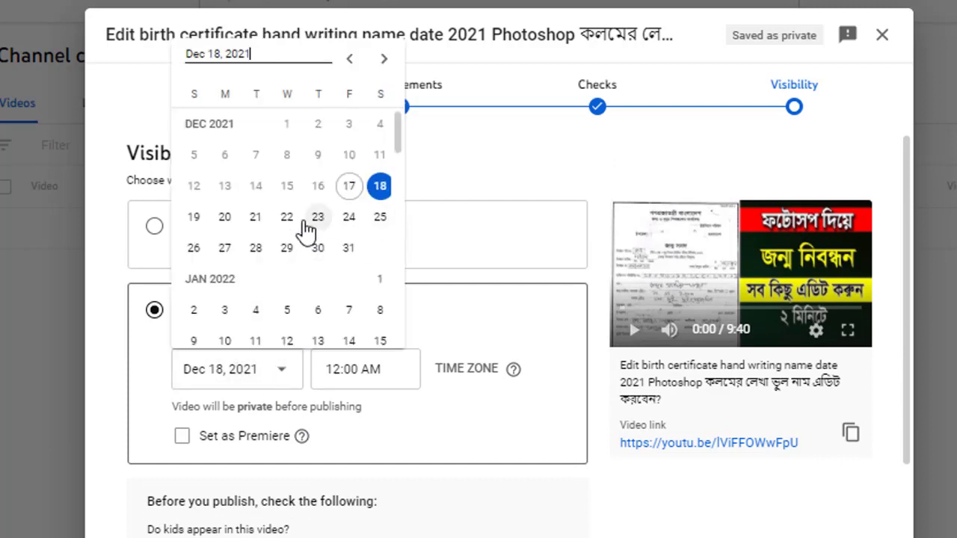
{"action": "left_click", "coordinate": [205, 226]}
{"action": "left_click", "coordinate": [392, 368]}
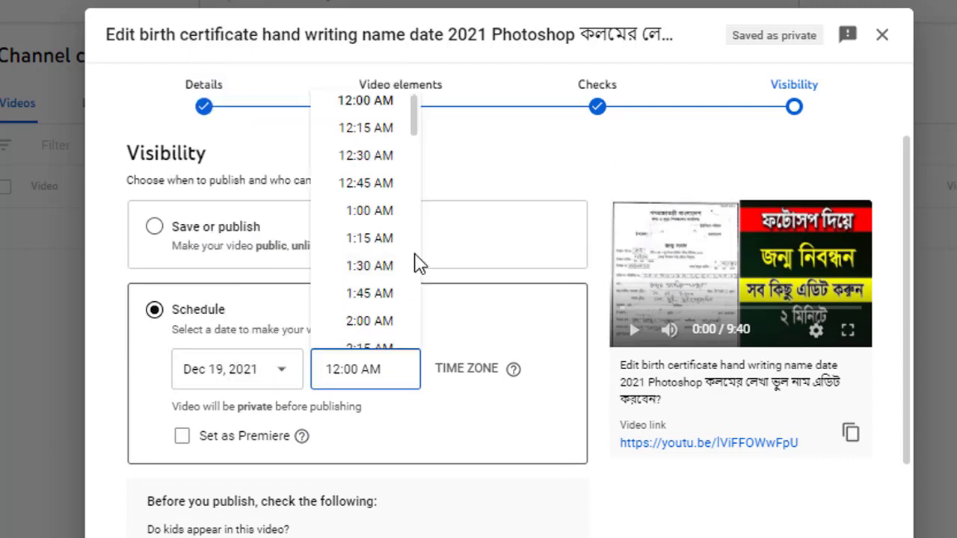
{"action": "scroll", "coordinate": [418, 281], "scroll_direction": "down", "scroll_amount": 5}
{"action": "scroll", "coordinate": [388, 295], "scroll_direction": "down", "scroll_amount": 4}
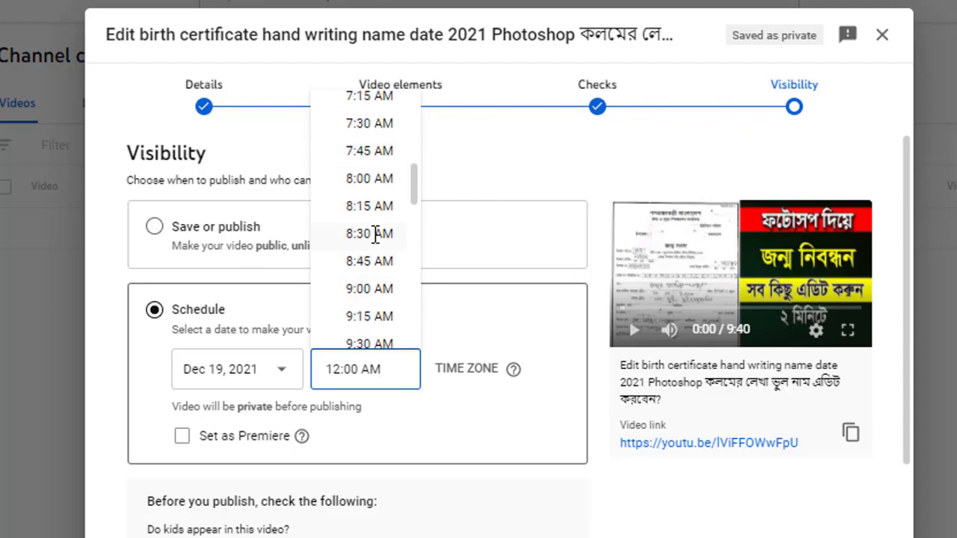
{"action": "left_click", "coordinate": [373, 178]}
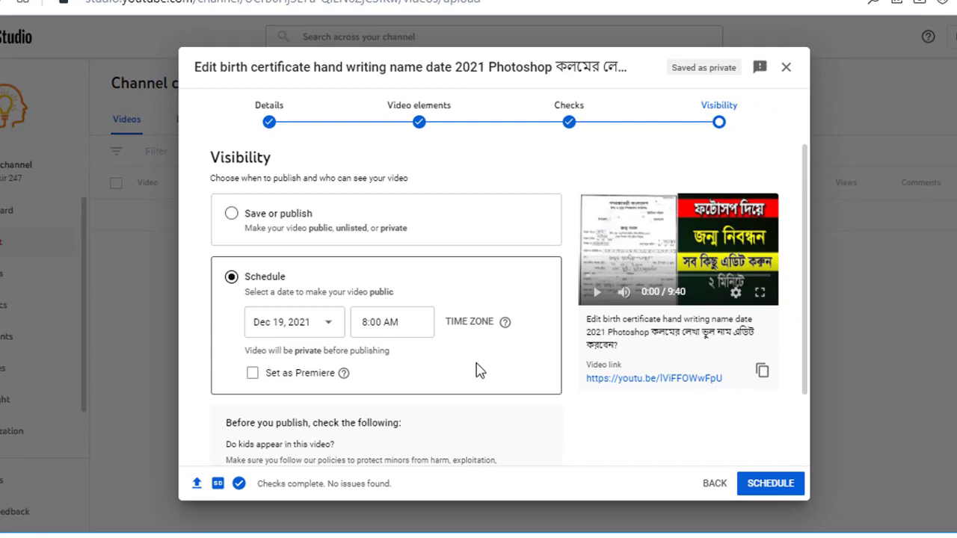
{"action": "scroll", "coordinate": [687, 369], "scroll_direction": "down", "scroll_amount": 2}
{"action": "left_click", "coordinate": [772, 484]}
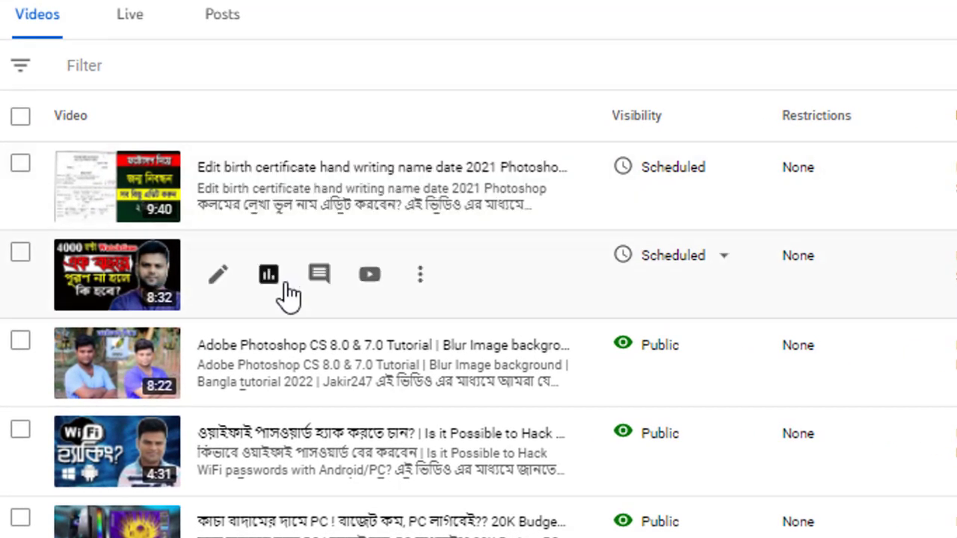
{"action": "mouse_move", "coordinate": [698, 182]}
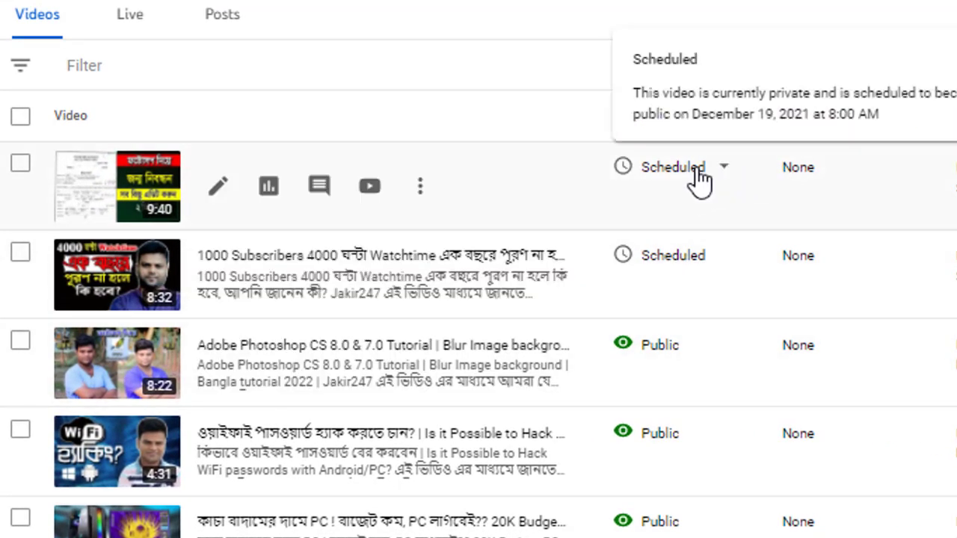
{"action": "mouse_move", "coordinate": [683, 260]}
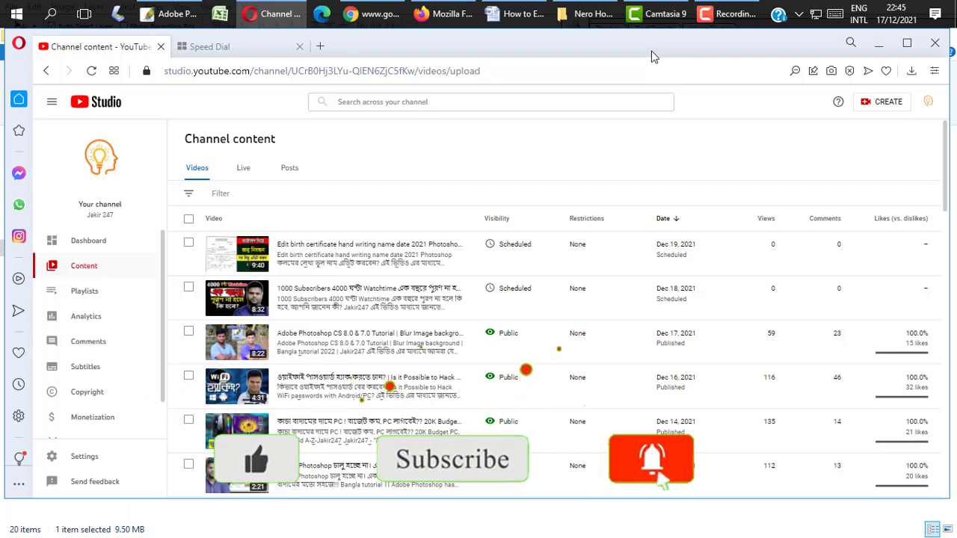
{"action": "left_click", "coordinate": [729, 14]}
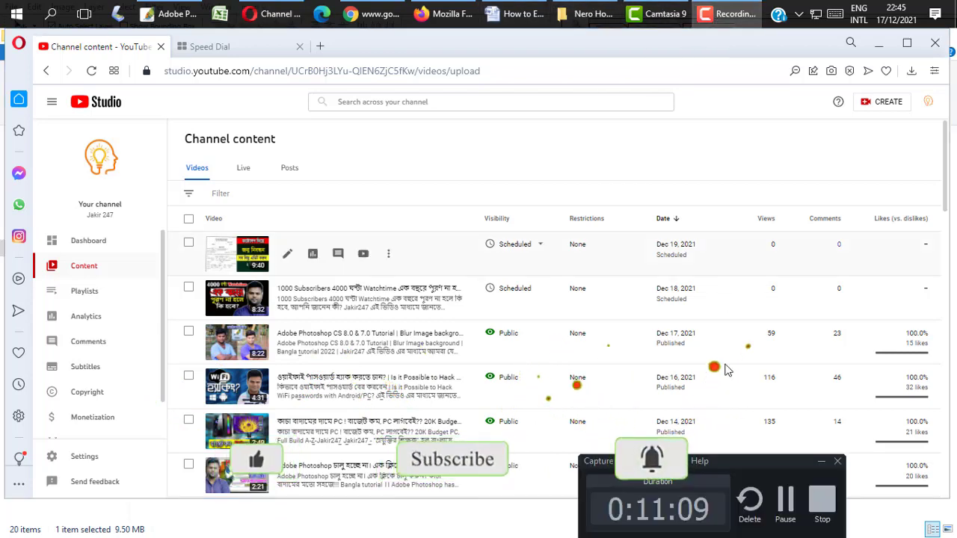